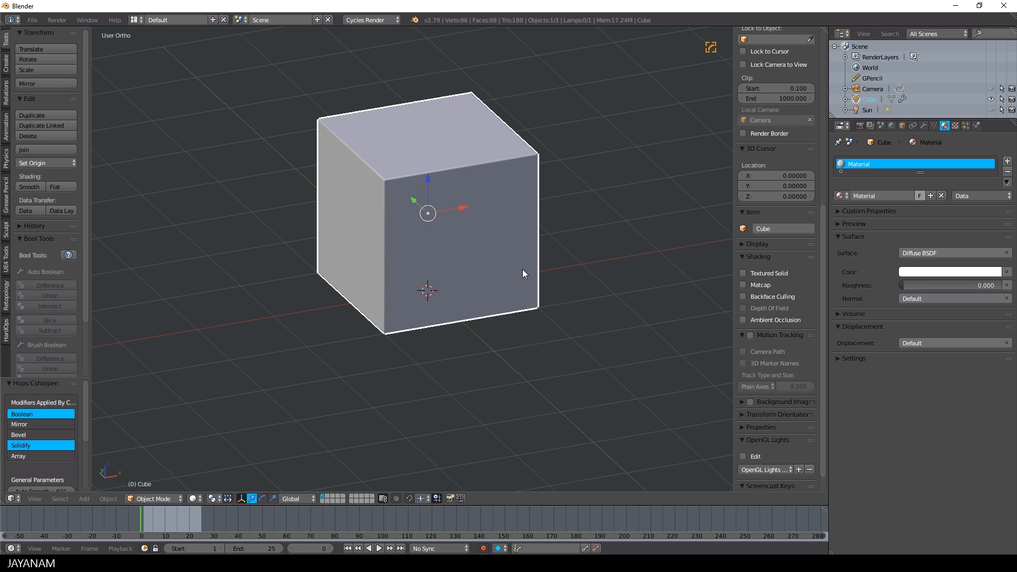
# Add a second cube, enlarge it, and move it over the original cube's upper-left corner in front view
pyautogui.click(515, 281)
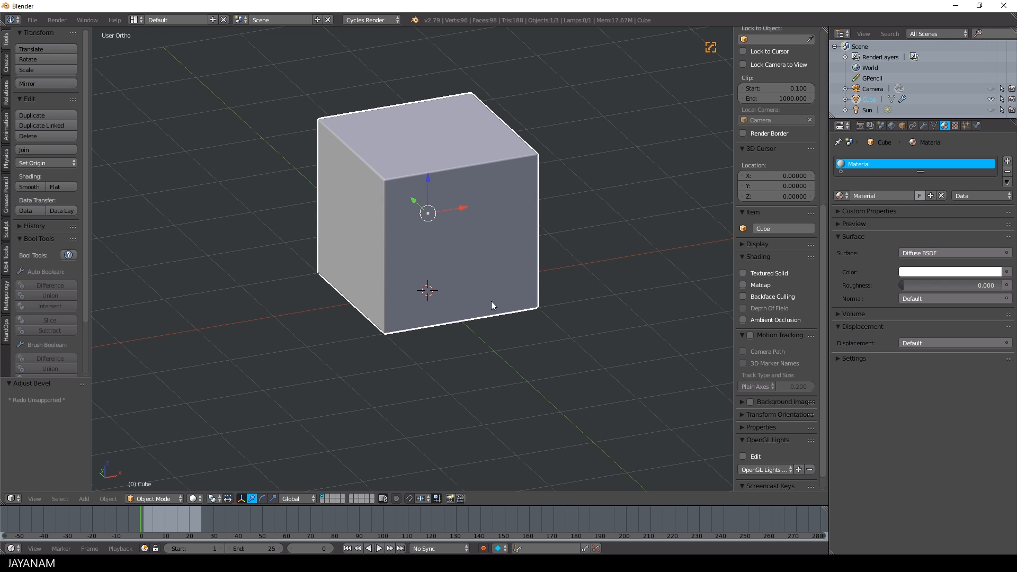
pyautogui.press('KP_1')
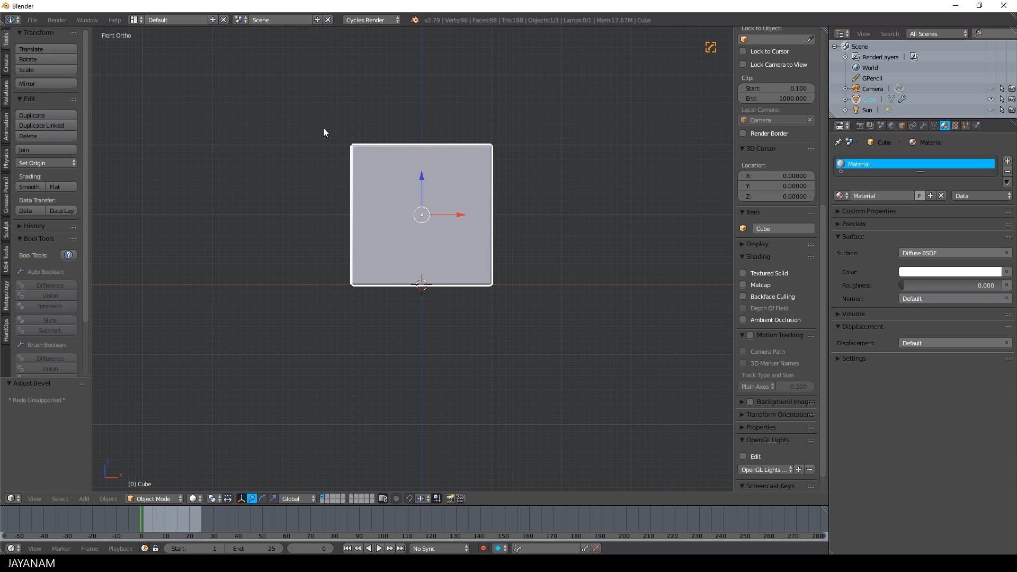
pyautogui.hotkey('shift', 'a')
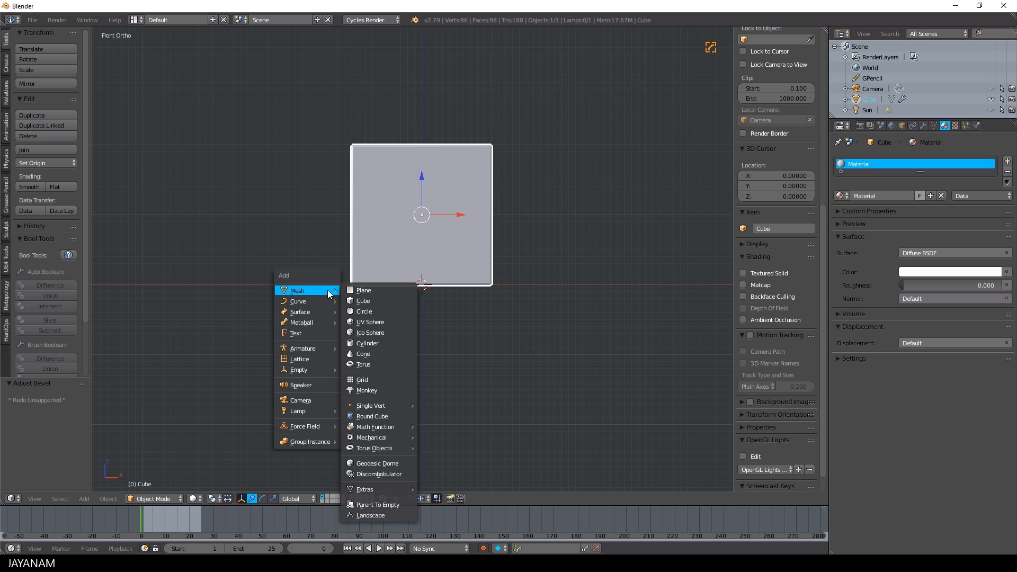
pyautogui.click(365, 307)
pyautogui.press('s')
pyautogui.click(531, 313)
pyautogui.moveTo(423, 253); pyautogui.dragTo(422, 163)
pyautogui.moveTo(460, 194); pyautogui.dragTo(370, 203)
pyautogui.moveTo(332, 165); pyautogui.dragTo(333, 159)
# Subtract the added cube from the original cube with a Hard Ops Boolean difference
pyautogui.keyDown('shift'); pyautogui.rightClick(436, 188); pyautogui.keyUp('shift')
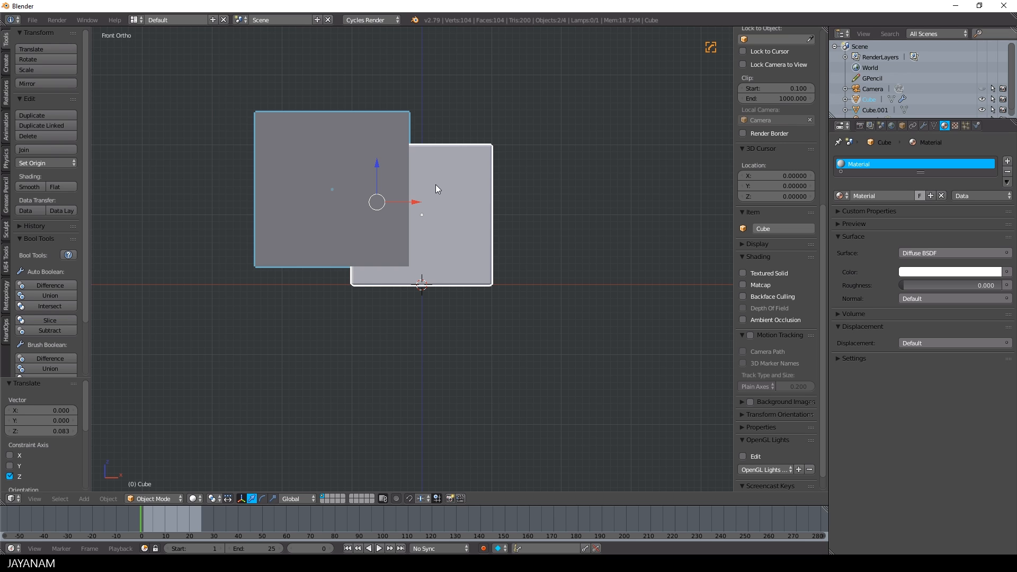
pyautogui.press('q')
pyautogui.moveTo(415, 210)
pyautogui.click(469, 211)
# Move the cutter cube about 1.83 units along negative X, clear of the notched cube
pyautogui.rightClick(368, 198)
pyautogui.moveTo(362, 190); pyautogui.dragTo(234, 192)
pyautogui.moveTo(354, 203); pyautogui.dragTo(396, 240, button='middle')
pyautogui.scroll(2, 404, 241)
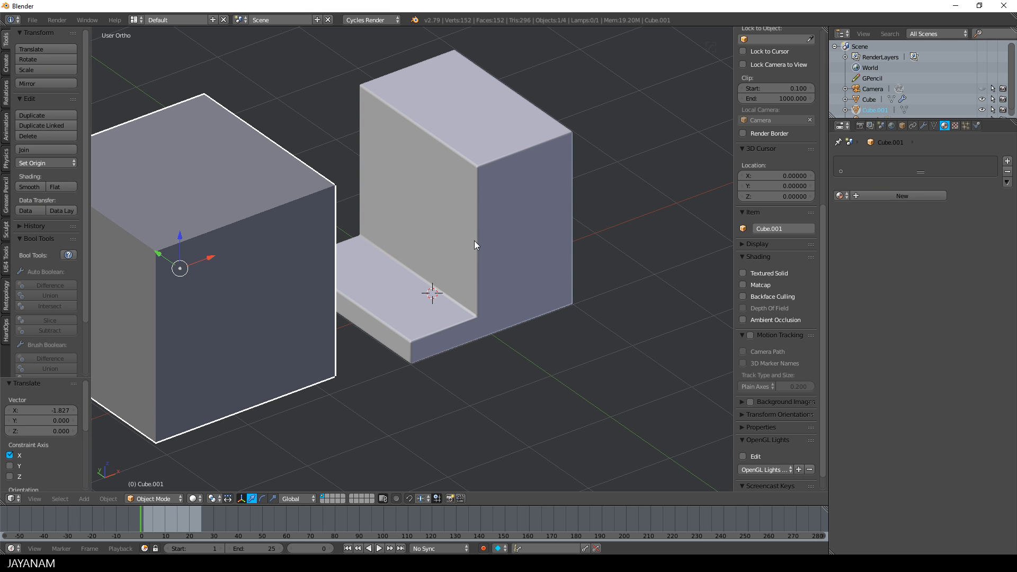
pyautogui.scroll(-2, 456, 298)
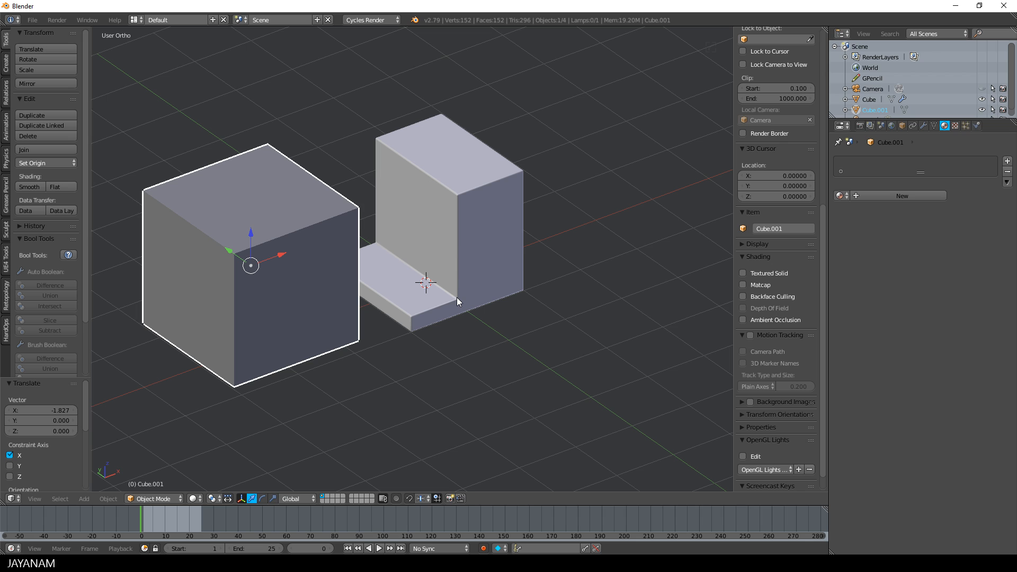
# Undo the cutter's move, the Boolean cut and the added cube
pyautogui.hotkey('ctrl', 'z')
pyautogui.hotkey('ctrl', 'z')
pyautogui.hotkey('ctrl', 'z')
pyautogui.hotkey('ctrl', 'z')
pyautogui.hotkey('ctrl', 'z')
pyautogui.hotkey('ctrl', 'z')
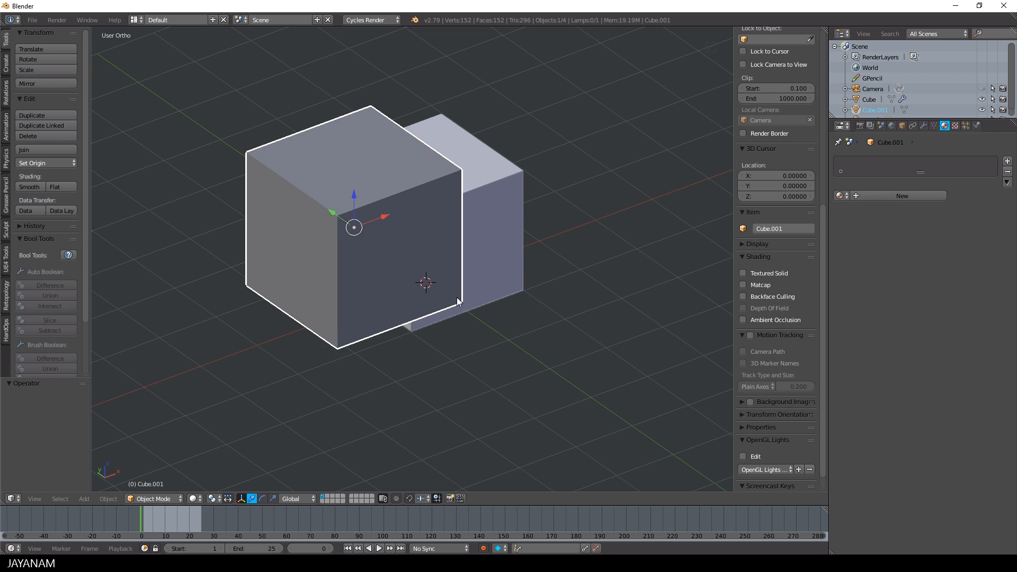
pyautogui.moveTo(456, 297); pyautogui.dragTo(501, 290, button='middle')
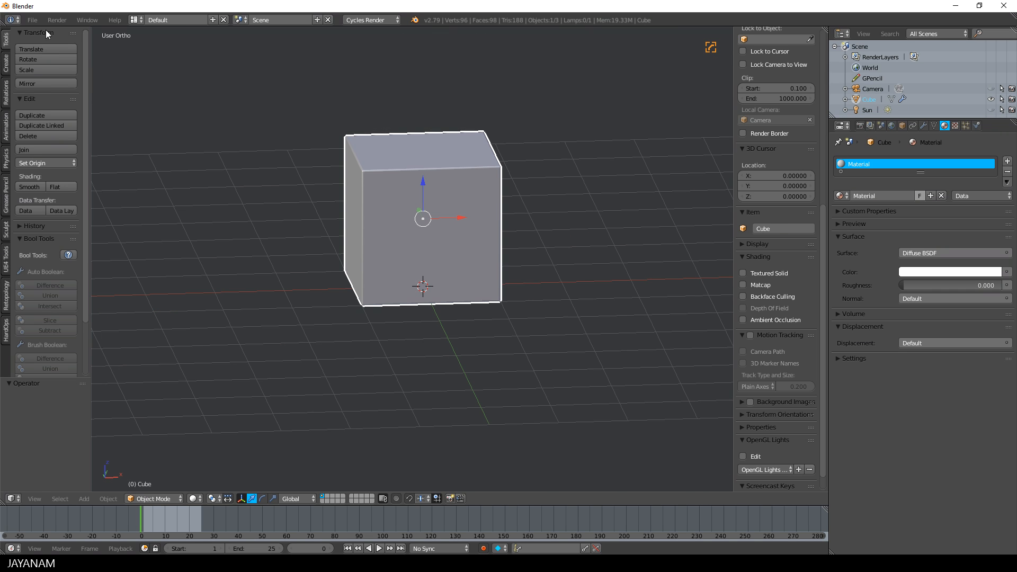
# Search the add-on preferences for "carver", check the Carver MT add-on, and close the preferences
pyautogui.click(32, 20)
pyautogui.click(62, 138)
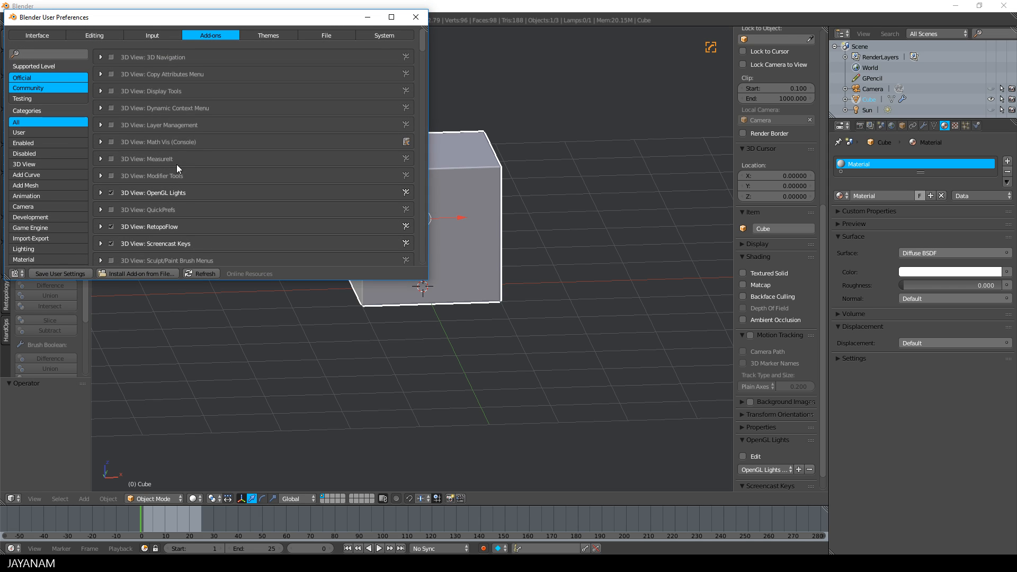
pyautogui.click(48, 55)
pyautogui.write('carver')
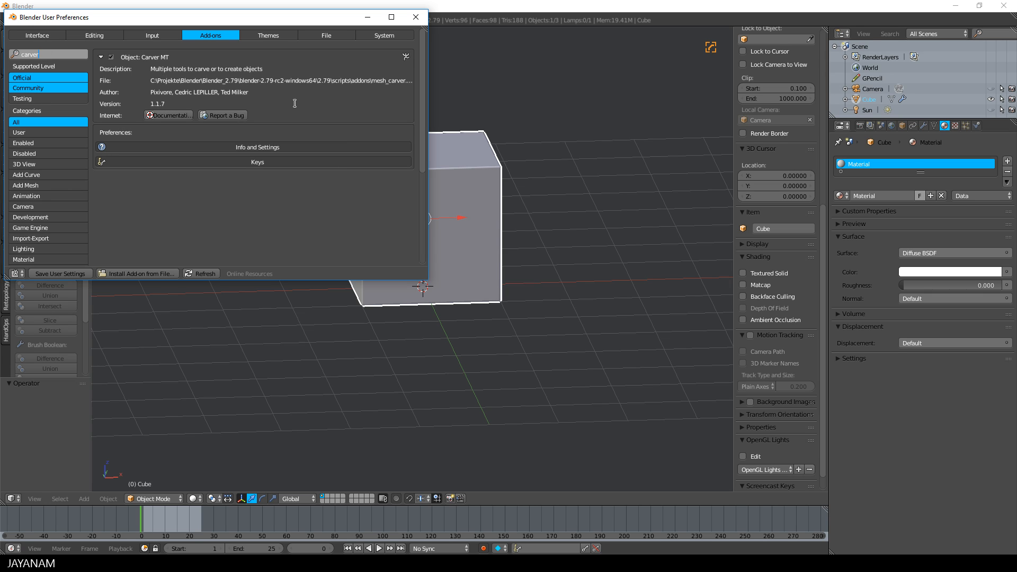
pyautogui.click(416, 18)
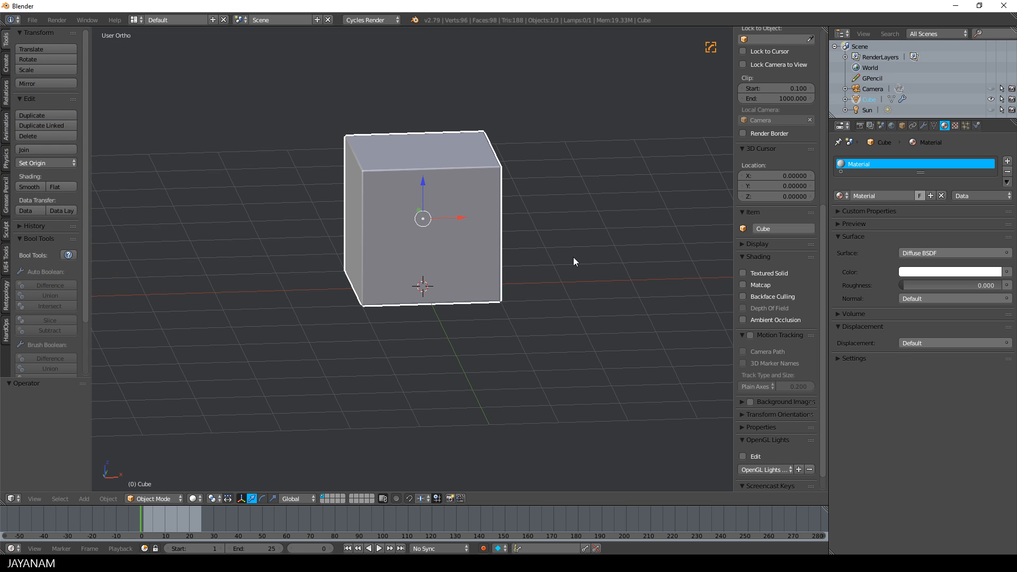
# Cut a rectangular notch from the cube's upper-left corner in front view with Carver's Rectangle cut in Difference mode
pyautogui.press('KP_1')
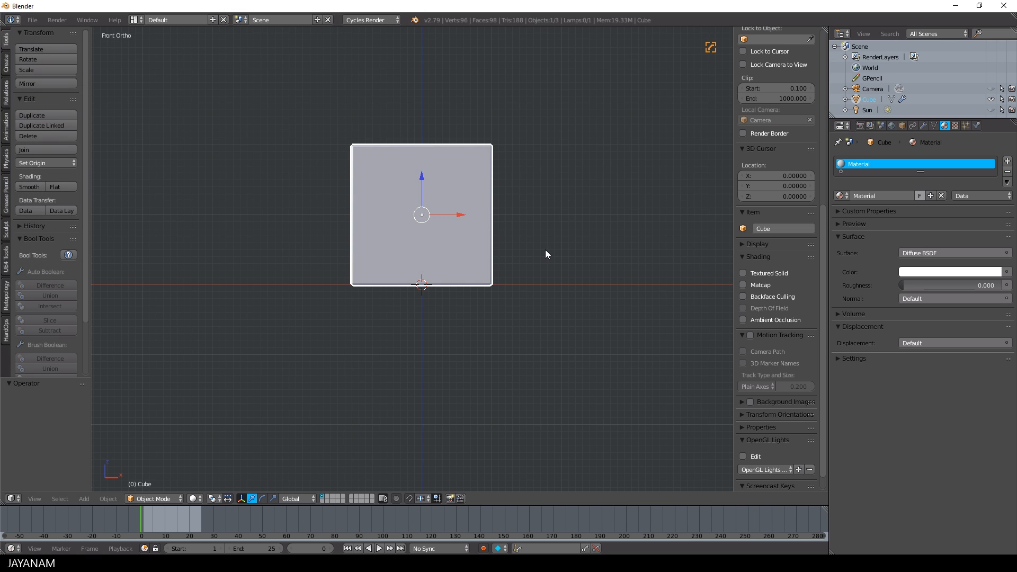
pyautogui.scroll(12, 823, 457)
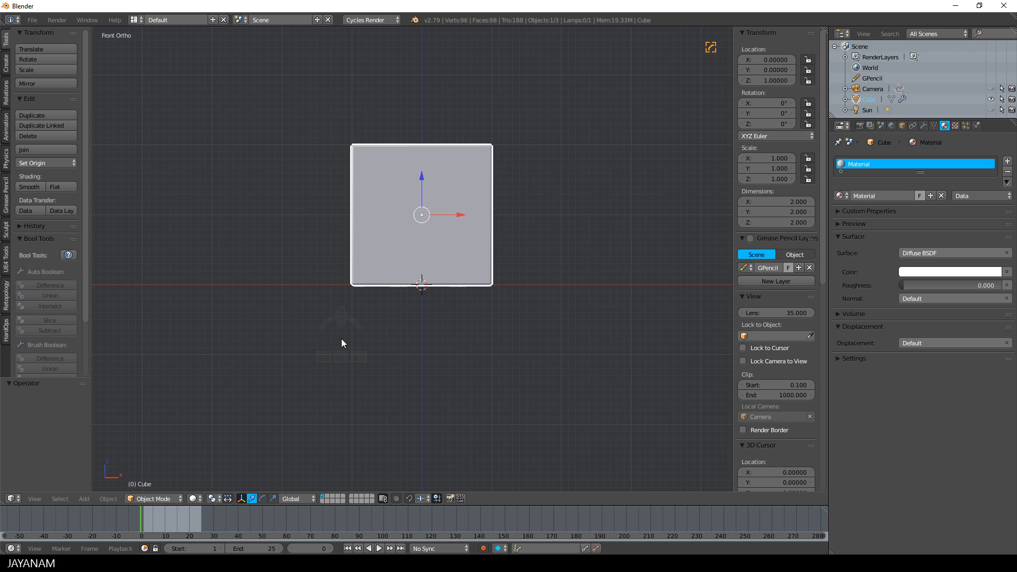
pyautogui.hotkey('ctrl', 'shift', 'x')
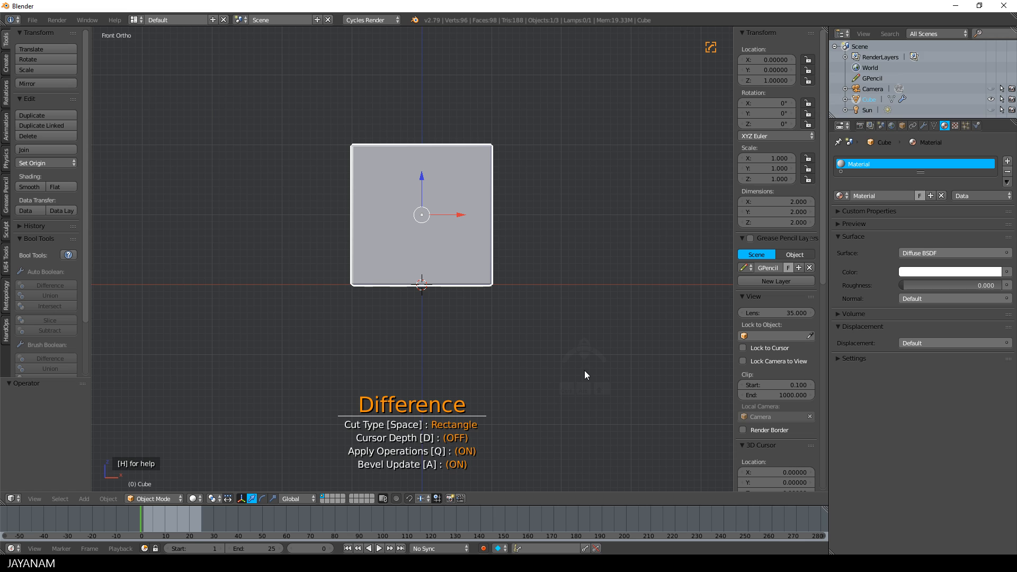
pyautogui.moveTo(318, 115); pyautogui.dragTo(399, 260)
pyautogui.moveTo(288, 188); pyautogui.dragTo(332, 228, button='middle')
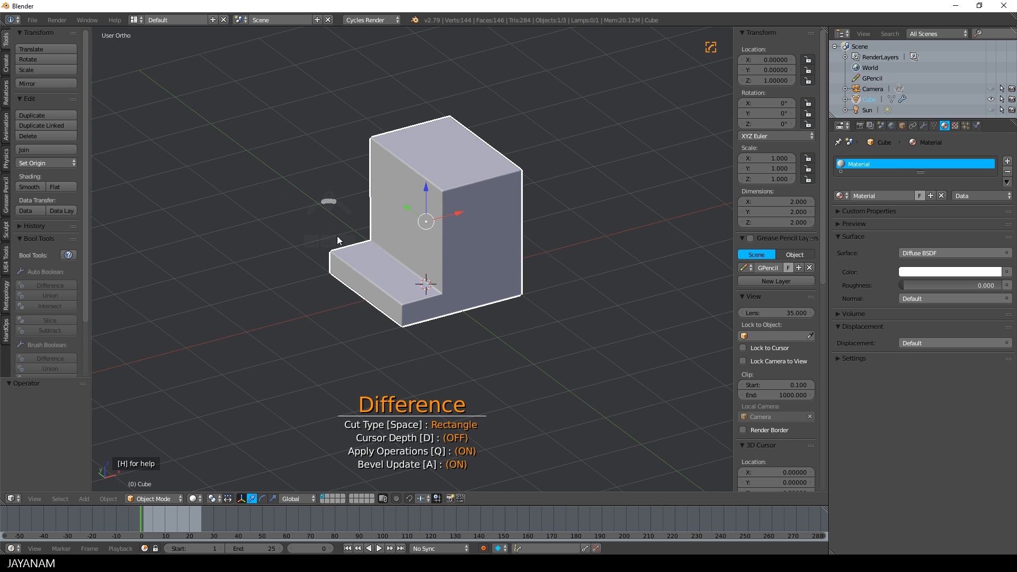
pyautogui.scroll(3, 352, 255)
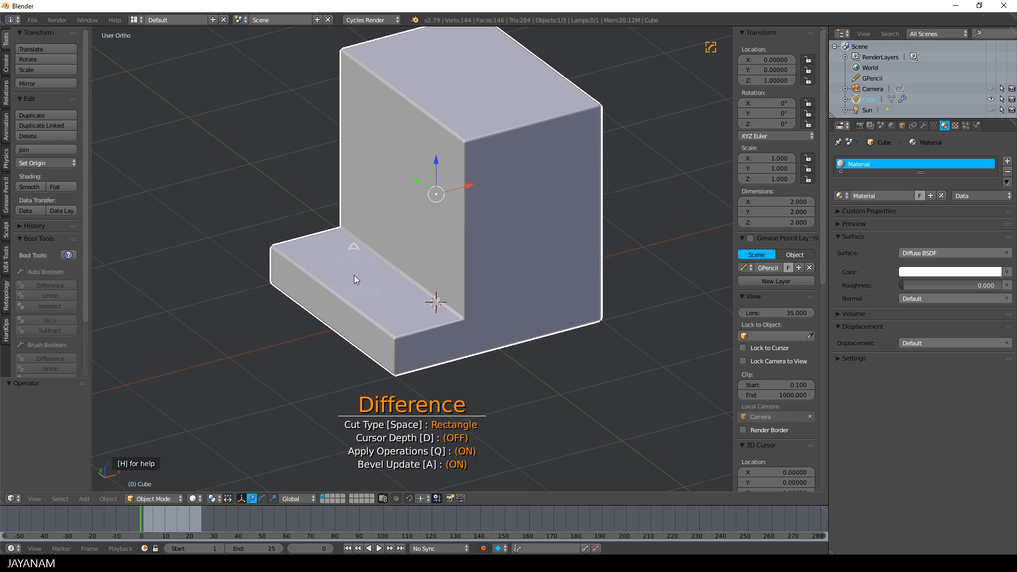
pyautogui.scroll(-2, 354, 274)
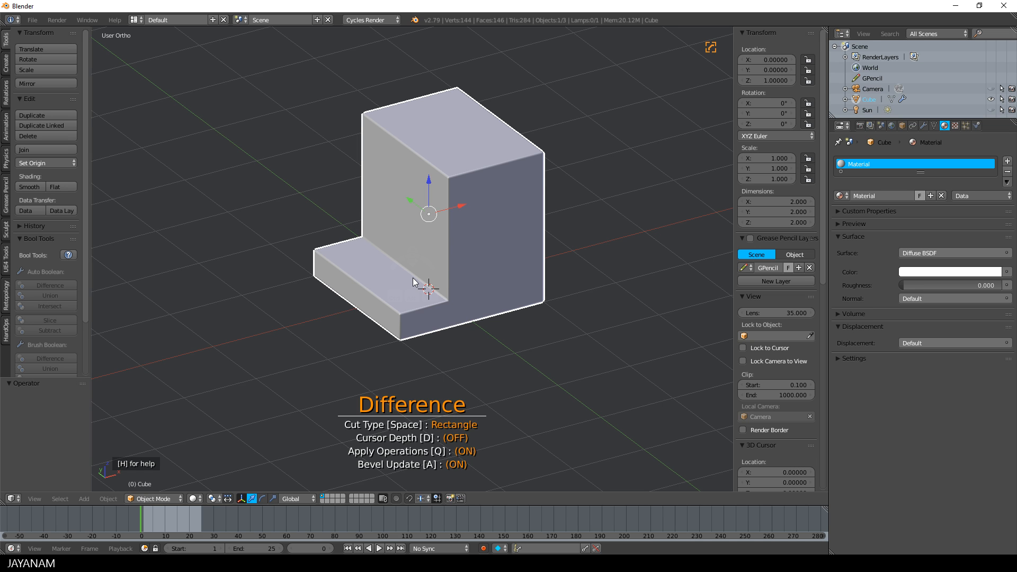
pyautogui.press('Escape')
# Symmetrize the notched cube along X with the Hard Ops symmetry options
pyautogui.moveTo(415, 282); pyautogui.dragTo(483, 282, button='middle')
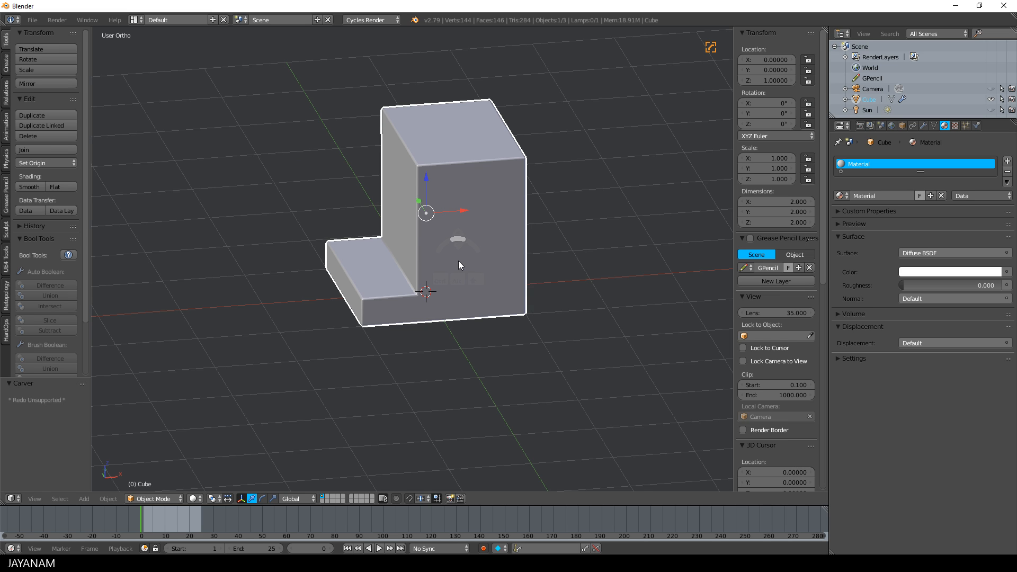
pyautogui.press('q')
pyautogui.moveTo(445, 313)
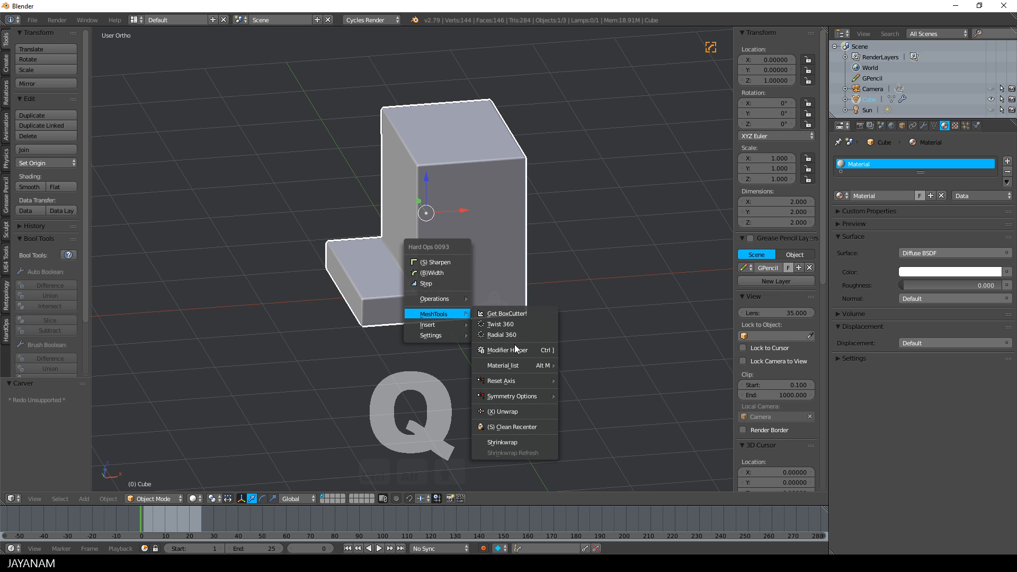
pyautogui.moveTo(517, 397)
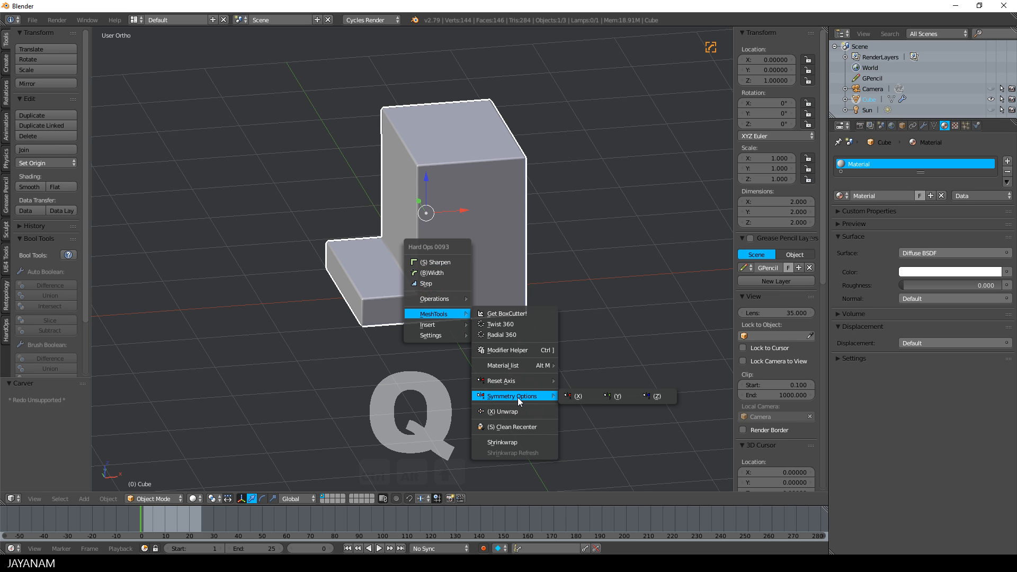
pyautogui.click(584, 396)
pyautogui.moveTo(133, 370); pyautogui.dragTo(420, 297, button='middle')
pyautogui.moveTo(492, 278); pyautogui.dragTo(445, 209, button='middle')
# Dissolve the middle edge loop of the symmetrized mesh in Edit Mode
pyautogui.press('Tab')
pyautogui.press('a')
pyautogui.keyDown('alt'); pyautogui.keyDown('shift'); pyautogui.click(454, 220); pyautogui.keyUp('shift'); pyautogui.keyUp('alt')
pyautogui.hotkey('ctrl', 'x')
# Bevel the short top edge at one end of the upright wall by 0.225 with one segment, and return to Object Mode
pyautogui.keyDown('alt'); pyautogui.keyDown('shift'); pyautogui.click(358, 169); pyautogui.keyUp('shift'); pyautogui.keyUp('alt')
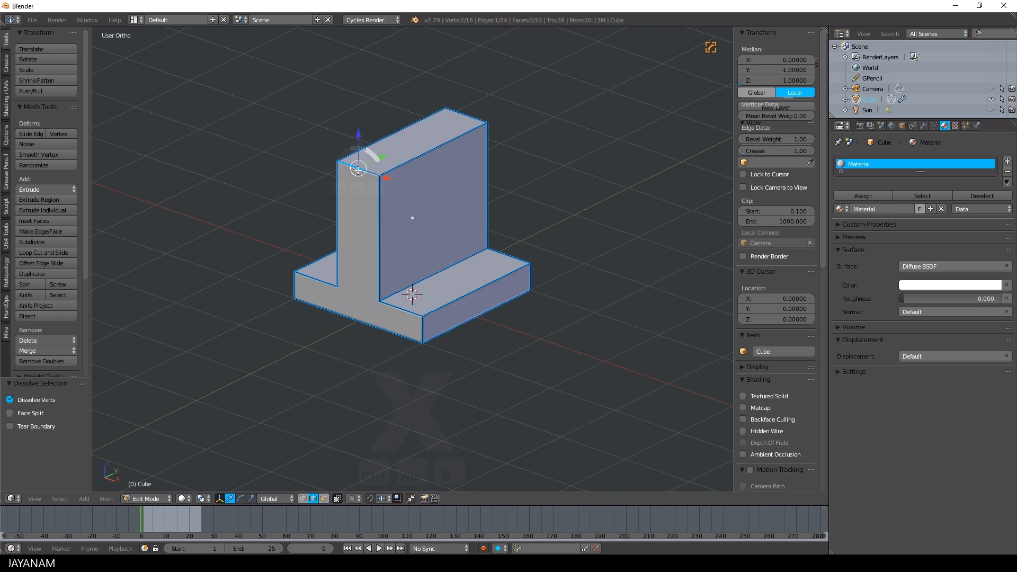
pyautogui.hotkey('ctrl', 'b')
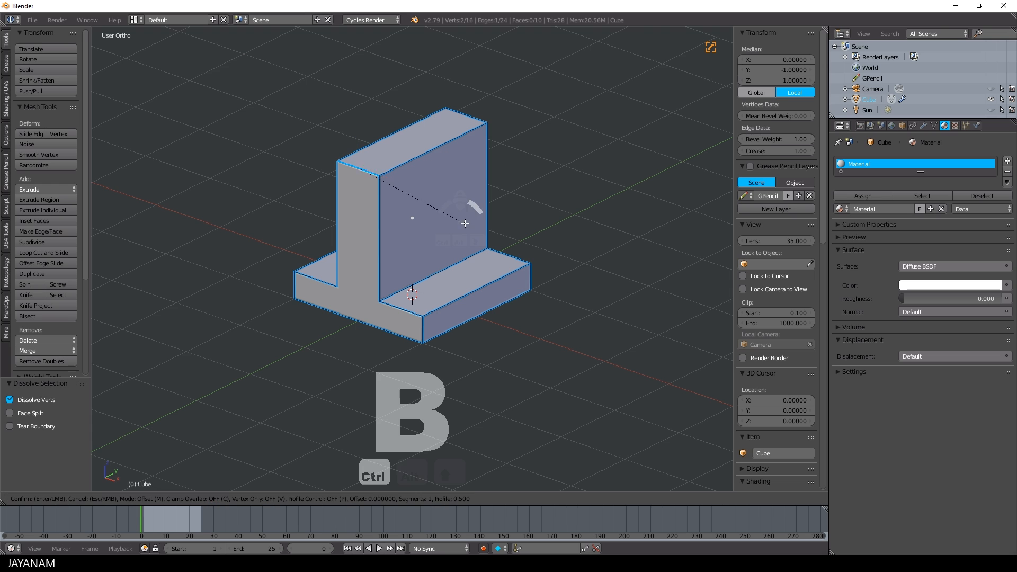
pyautogui.click(480, 230)
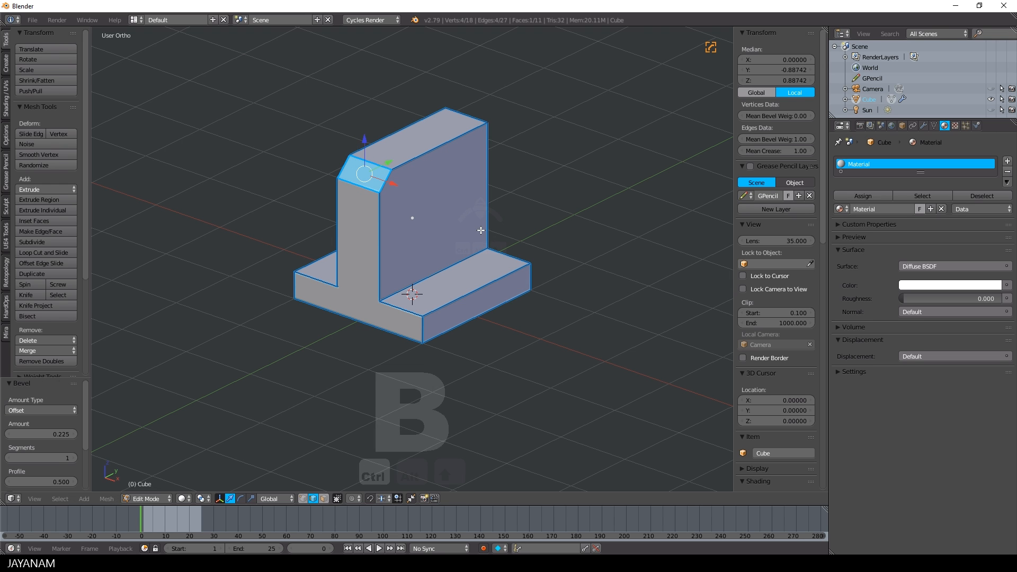
pyautogui.moveTo(480, 231); pyautogui.dragTo(440, 249, button='middle')
pyautogui.press('KP_3')
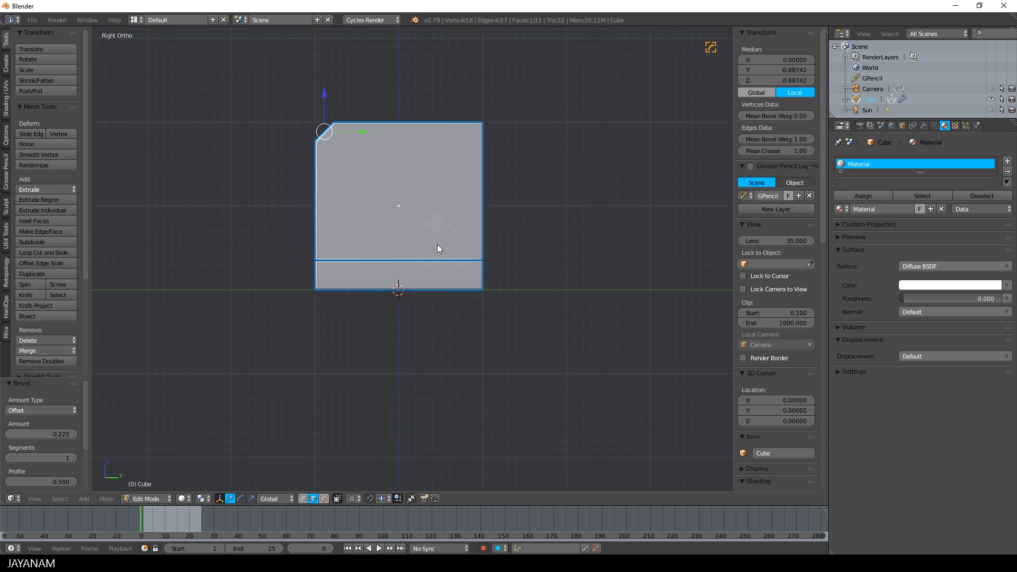
pyautogui.press('Tab')
# Cut a circular hole through the upright wall near its bevelled corner in right view, using Carver's Circle cut with 40 subdivisions
pyautogui.hotkey('ctrl', 'shift', 'x')
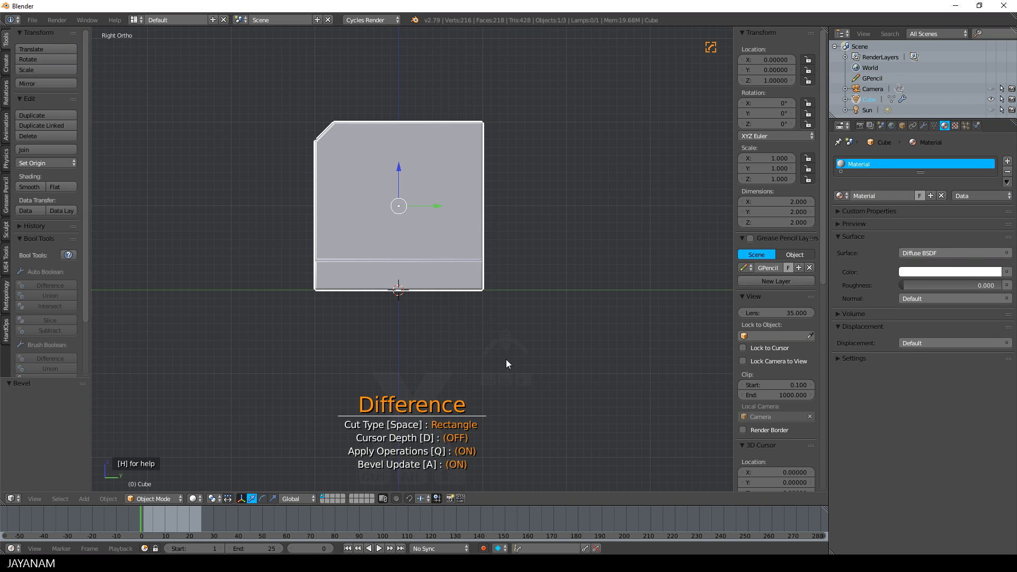
pyautogui.press('space')
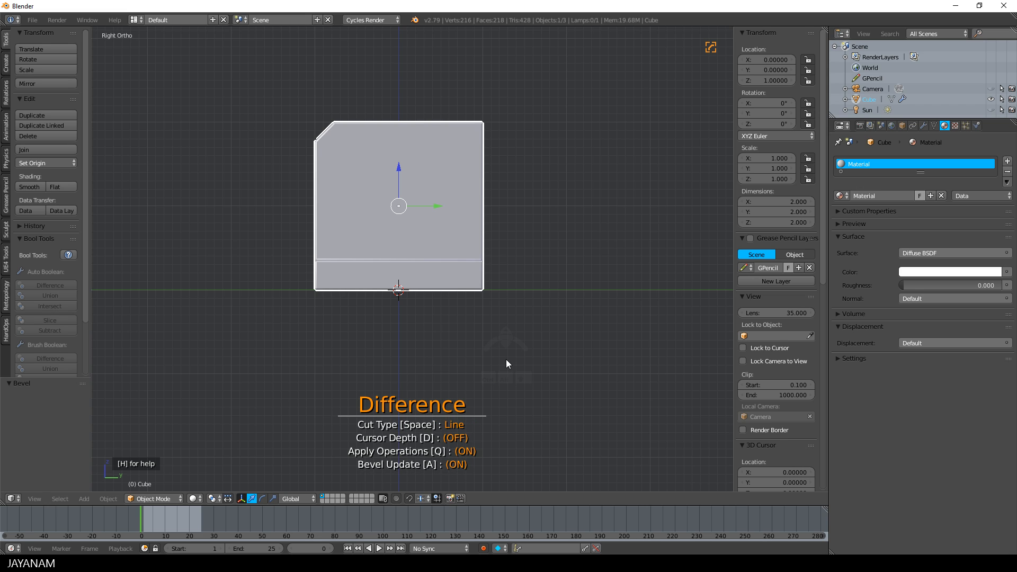
pyautogui.press('space')
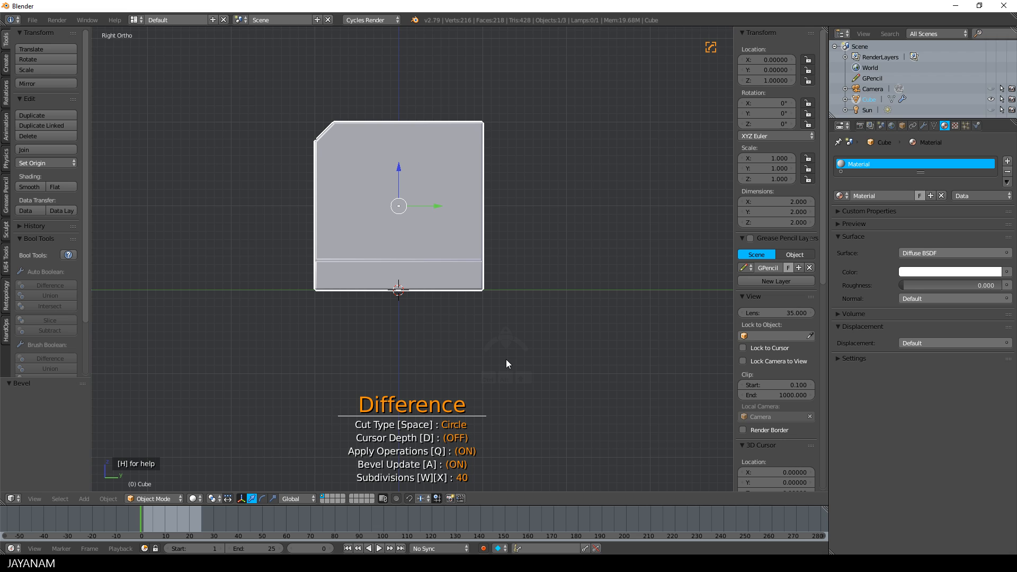
pyautogui.click(361, 169)
pyautogui.moveTo(312, 209); pyautogui.dragTo(303, 243, button='middle')
pyautogui.scroll(3, 387, 231)
pyautogui.moveTo(367, 167); pyautogui.dragTo(408, 197, button='middle')
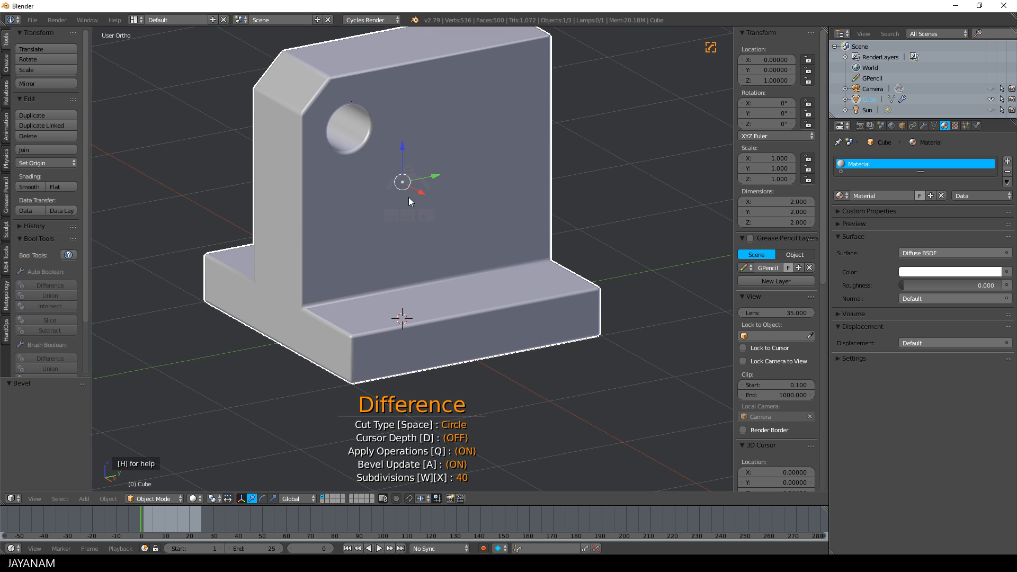
pyautogui.press('q')
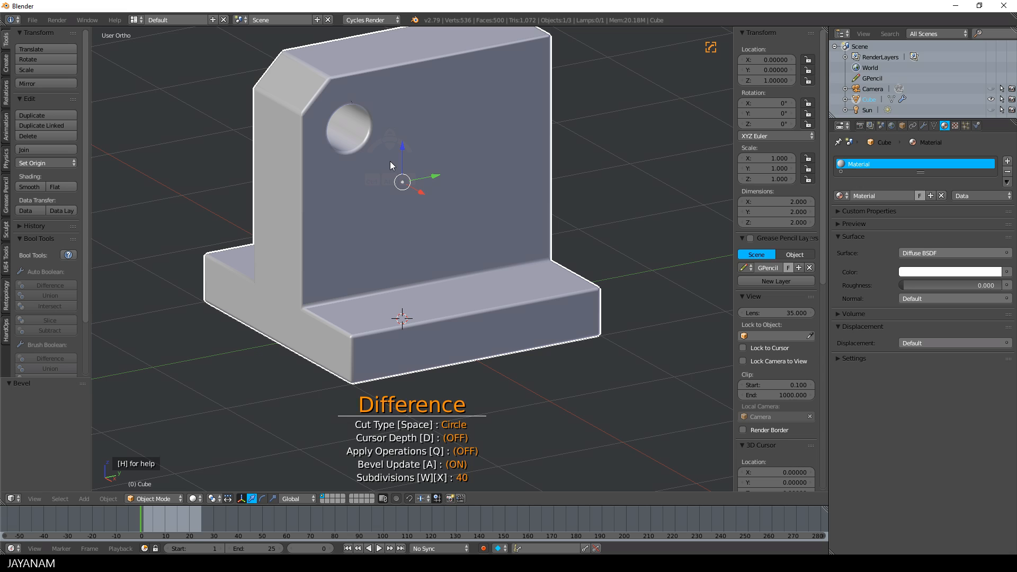
pyautogui.press('q')
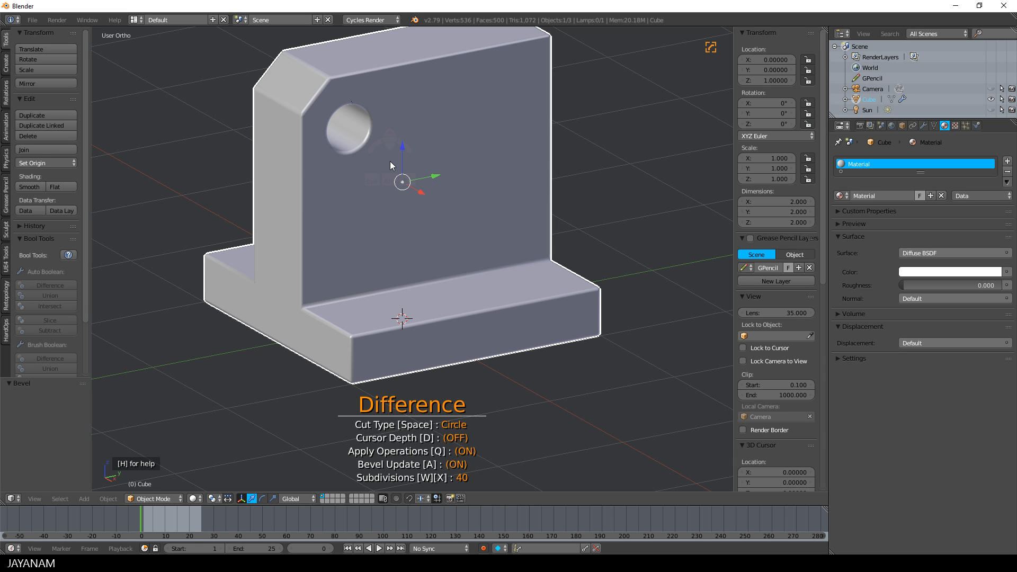
pyautogui.press('Escape')
# Set the object's bevel width to about 0.013 with the Hard Ops B-Width adjustment
pyautogui.press('q')
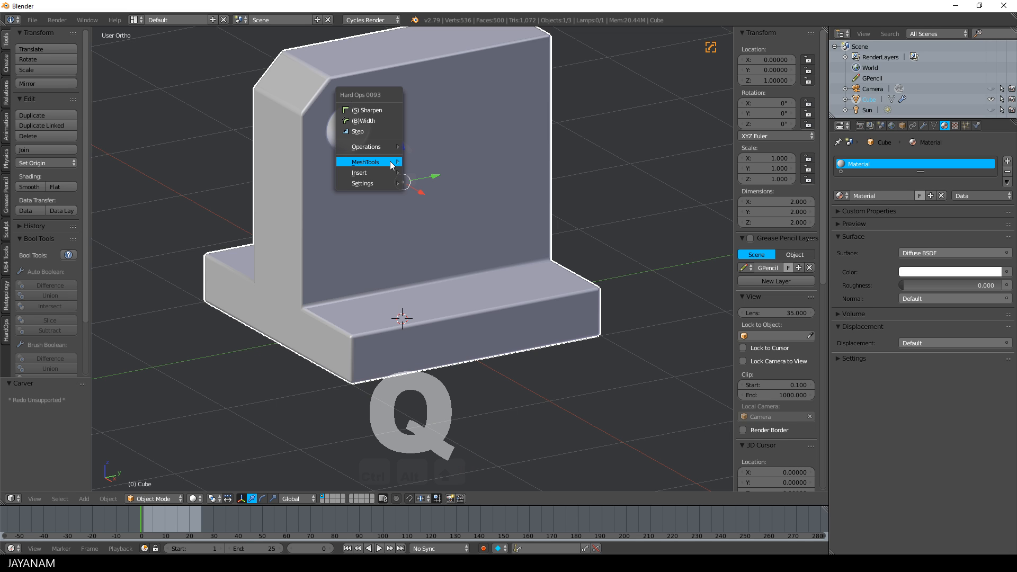
pyautogui.click(381, 120)
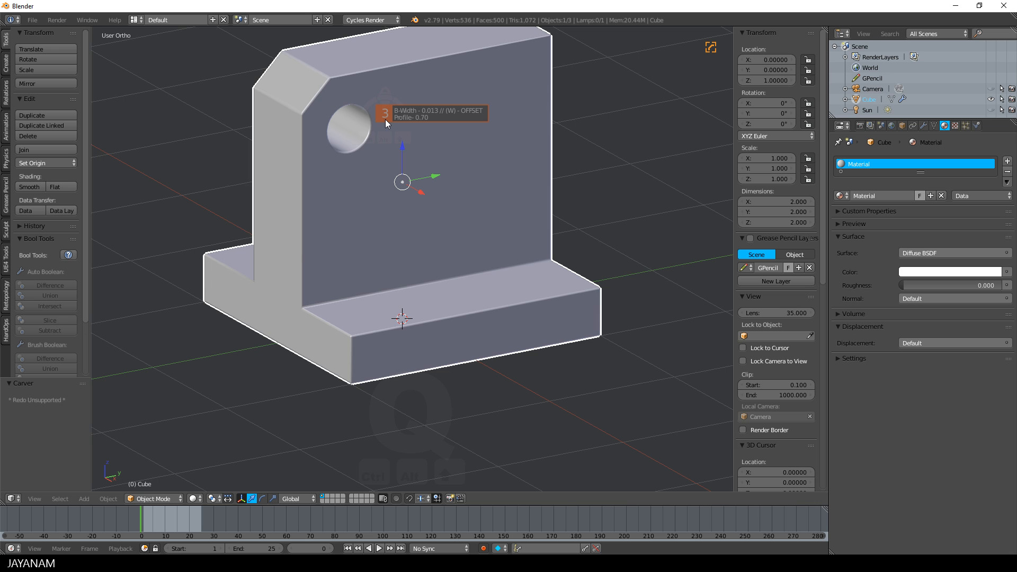
pyautogui.click(385, 120)
# Place the 3D cursor on the upright wall's top face near the unbevelled end, at about X 0.15, Y 0.74
pyautogui.moveTo(447, 196); pyautogui.dragTo(498, 315, button='middle')
pyautogui.scroll(2, 501, 281)
pyautogui.click(507, 218)
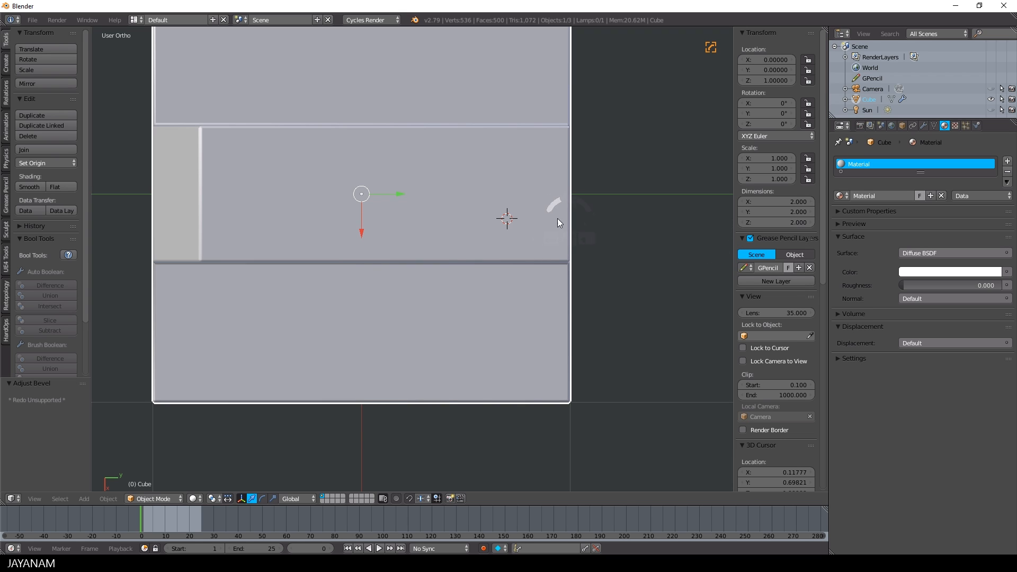
pyautogui.press('d')
pyautogui.moveTo(449, 218); pyautogui.dragTo(565, 220)
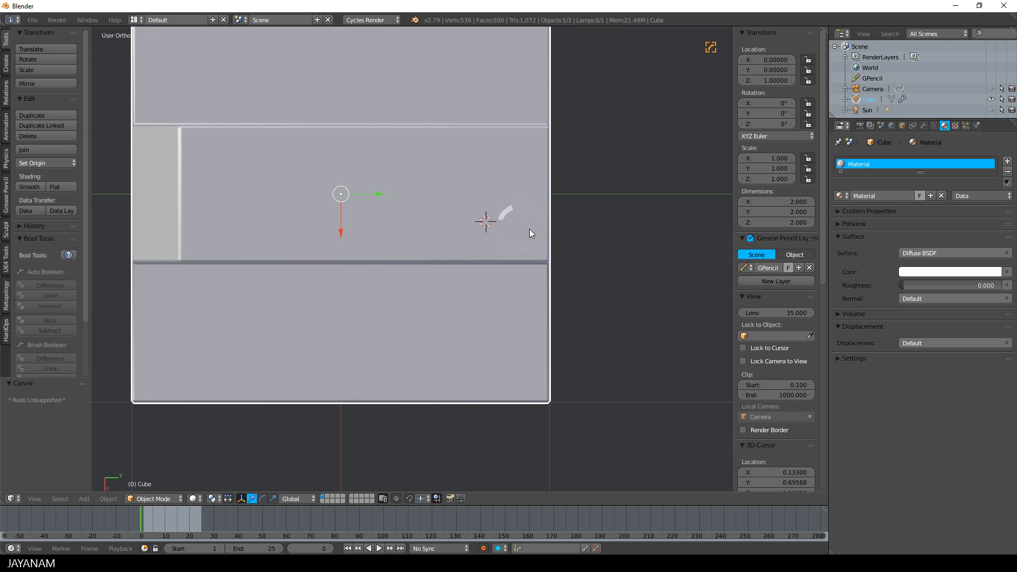
pyautogui.moveTo(580, 242); pyautogui.dragTo(517, 162, button='middle')
# Cut a rectangular notch into the wall's unbevelled end in right view, using Carver's Line cut with Cursor Depth on
pyautogui.press('KP_3')
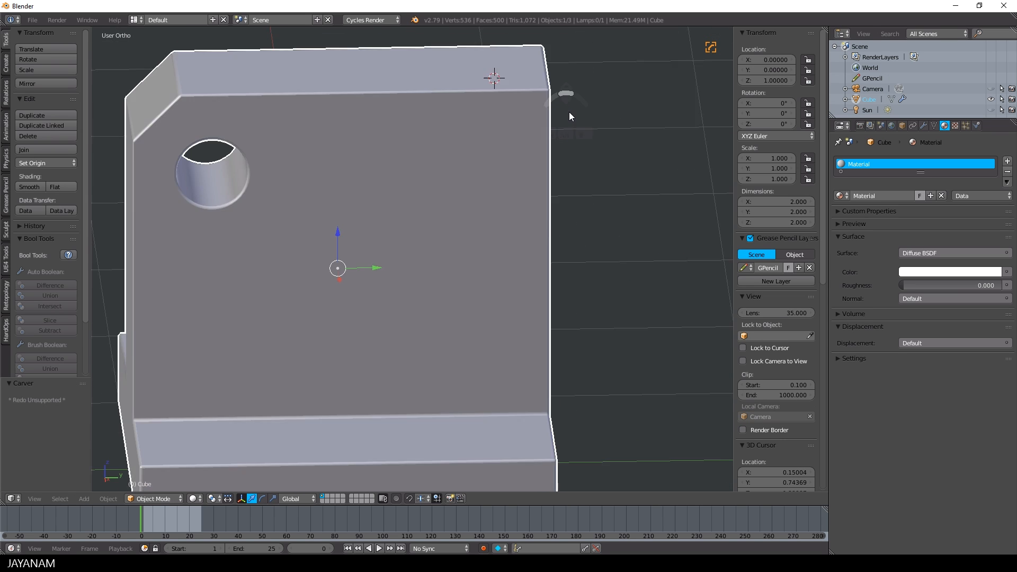
pyautogui.hotkey('ctrl', 'shift', 'x')
pyautogui.press('space')
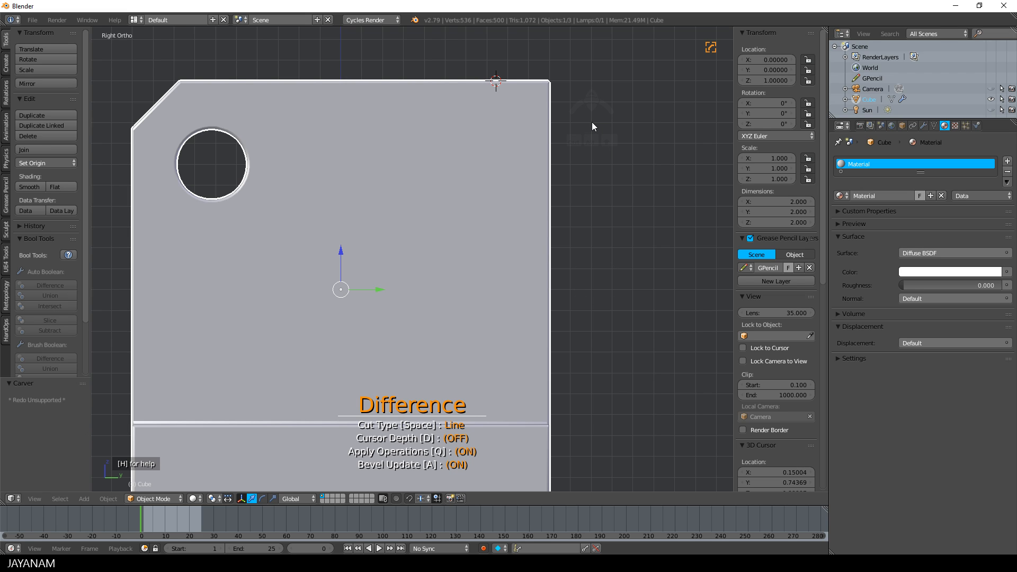
pyautogui.press('d')
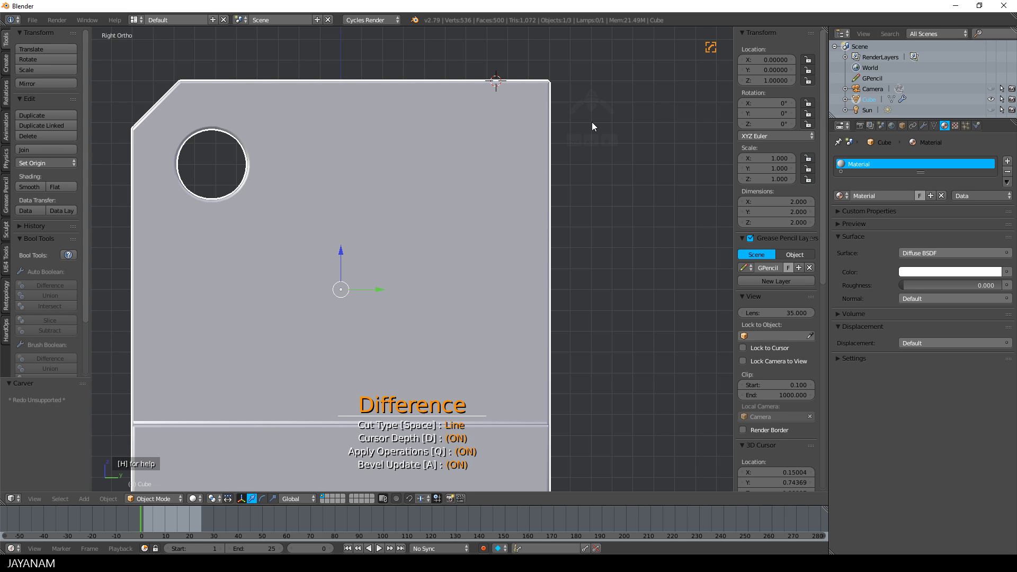
pyautogui.click(592, 121)
pyautogui.click(483, 123)
pyautogui.click(491, 180)
pyautogui.click(595, 176)
pyautogui.rightClick(595, 176)
pyautogui.moveTo(614, 144); pyautogui.dragTo(551, 193, button='middle')
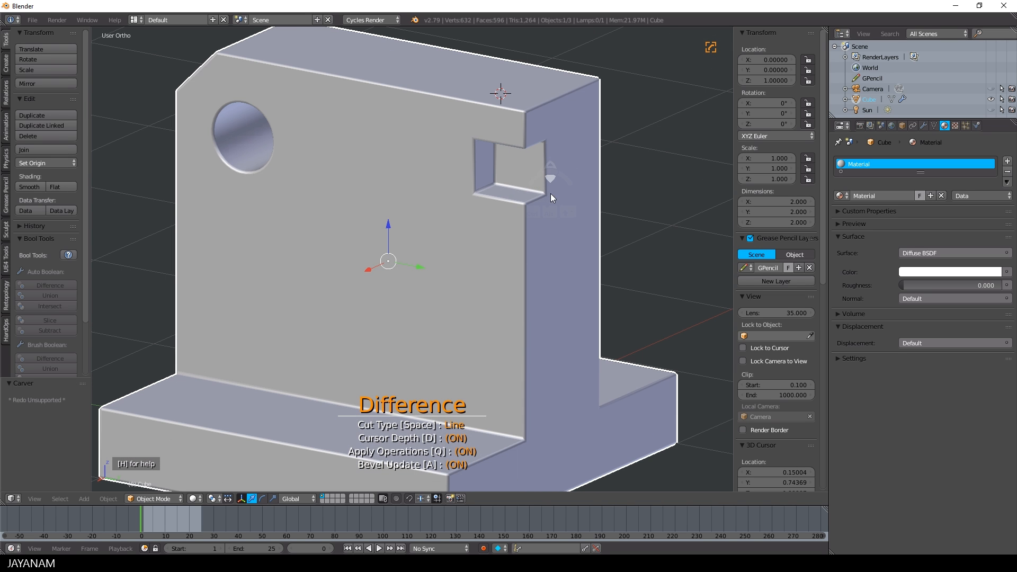
pyautogui.press('Escape')
# Move the notch's inner back vertical edge 0.088 along Y in Edit Mode and return to Object Mode
pyautogui.press('Tab')
pyautogui.click(542, 193)
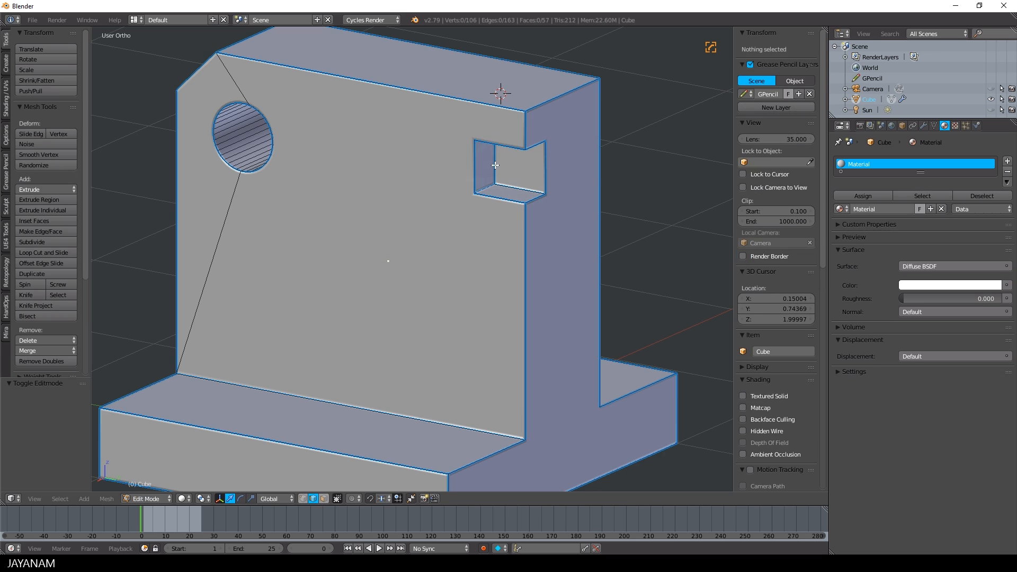
pyautogui.rightClick(494, 164)
pyautogui.moveTo(528, 163); pyautogui.dragTo(536, 171)
pyautogui.moveTo(589, 105); pyautogui.dragTo(494, 191, button='middle')
pyautogui.scroll(-3, 530, 181)
pyautogui.press('Tab')
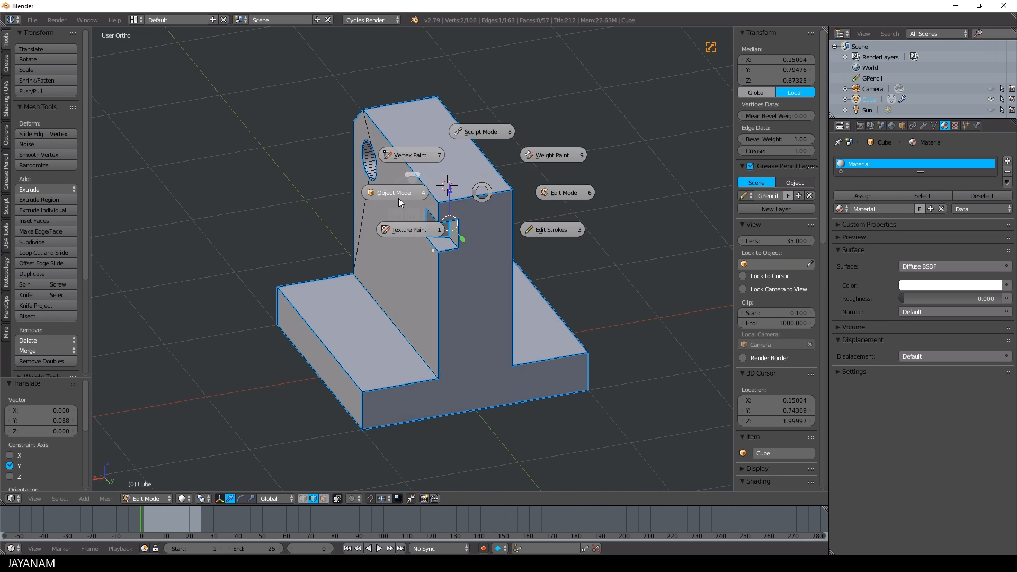
pyautogui.click(408, 196)
# Mirror the notched half of the mesh across the X axis with Hard Ops MeshTools and enter Edit Mode
pyautogui.press('q')
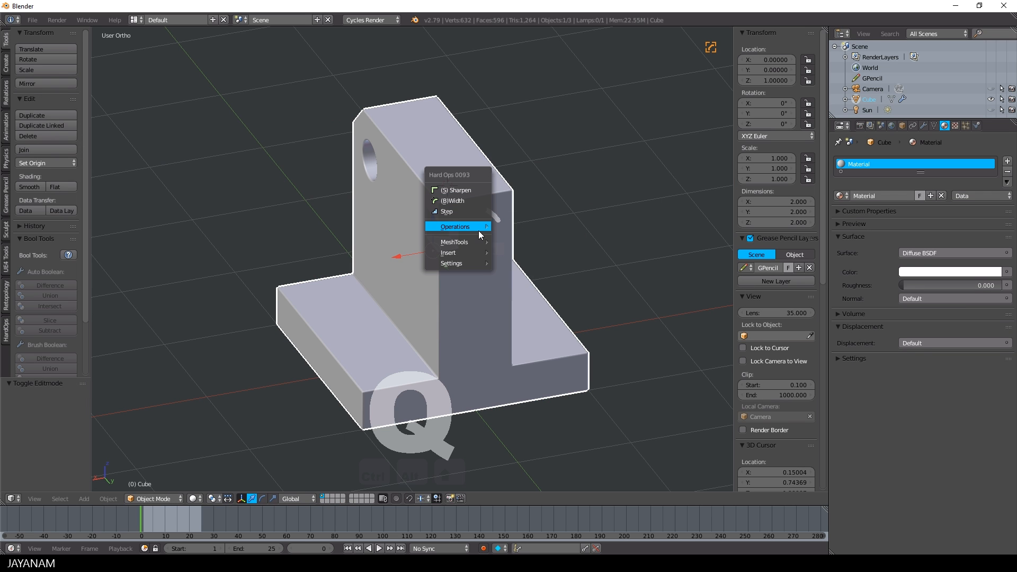
pyautogui.moveTo(474, 242)
pyautogui.moveTo(549, 324)
pyautogui.click(601, 325)
pyautogui.moveTo(507, 263); pyautogui.dragTo(556, 271, button='middle')
pyautogui.press('Tab')
pyautogui.click(625, 273)
# Replace the diagonal edge below the circular hole with a knife cut from the hole's lower rim to the wall's vertical end edge
pyautogui.rightClick(421, 344)
pyautogui.moveTo(540, 353)
pyautogui.mouseDown(button='middle')
pyautogui.moveTo(440, 346)
pyautogui.moveTo(458, 327)
pyautogui.mouseUp(button='middle')
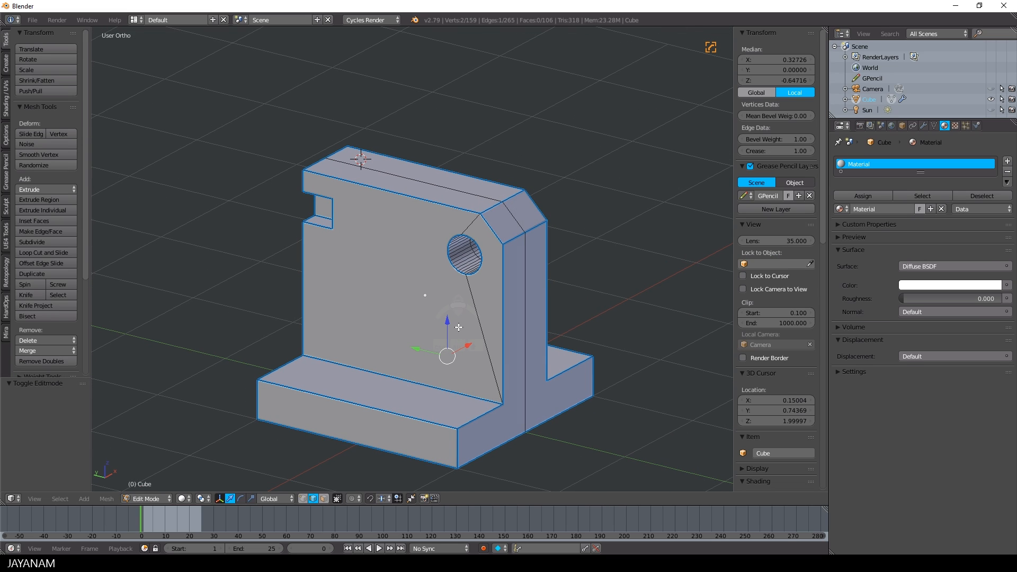
pyautogui.moveTo(543, 341); pyautogui.dragTo(491, 327, button='middle')
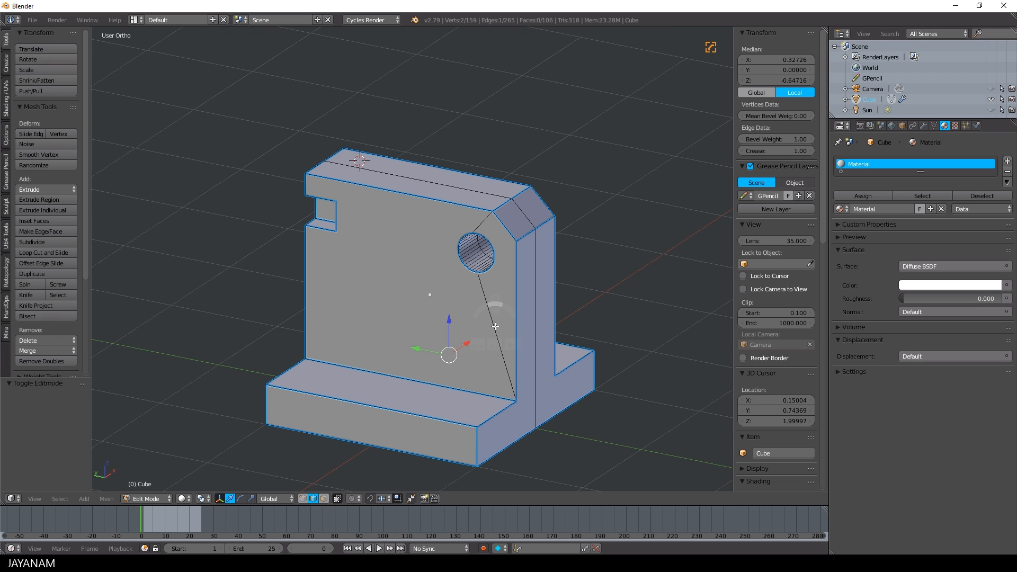
pyautogui.rightClick(493, 328)
pyautogui.hotkey('ctrl', 'x')
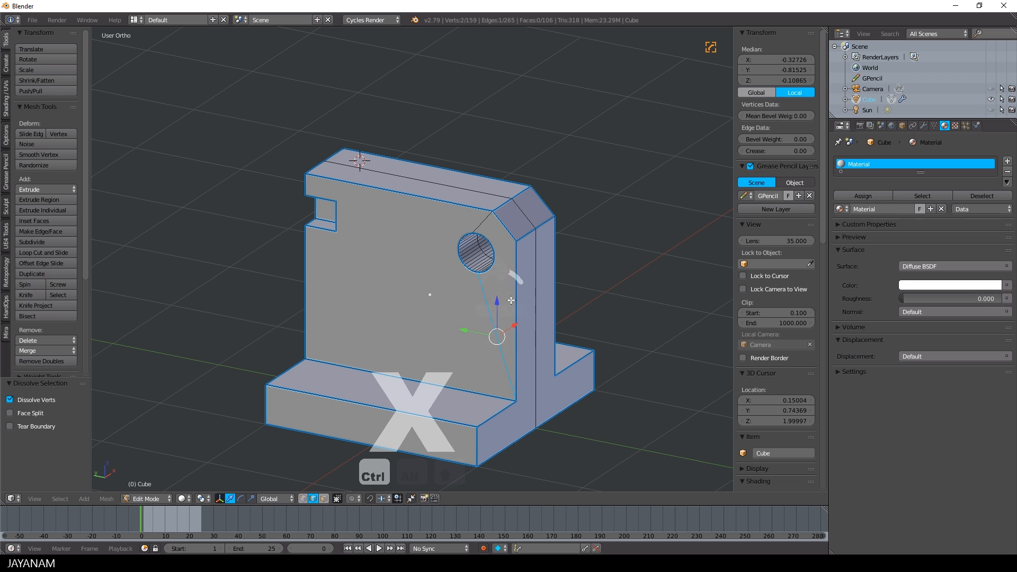
pyautogui.scroll(2, 507, 316)
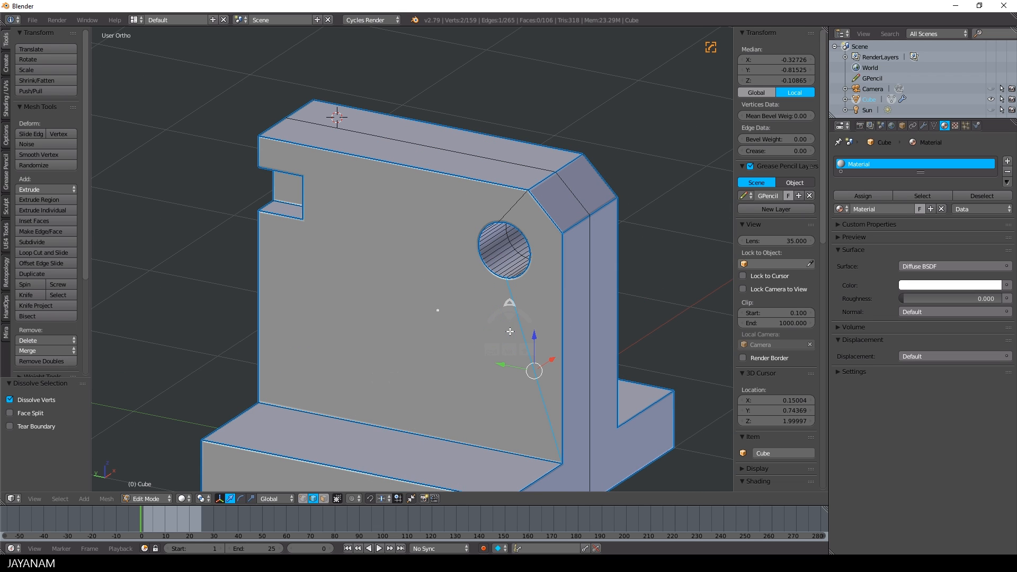
pyautogui.press('k')
pyautogui.click(521, 277)
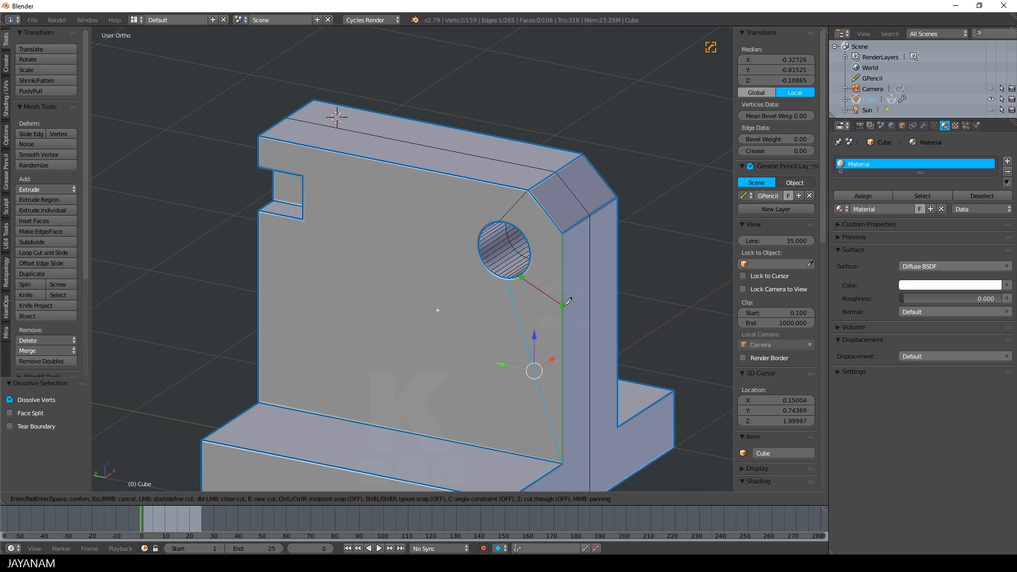
pyautogui.press('Return')
pyautogui.hotkey('ctrl', 'x')
# On the wall's opposite face, knife a short edge from the hole to the vertical end edge and dissolve the long diagonal edge
pyautogui.moveTo(535, 352); pyautogui.dragTo(434, 339, button='middle')
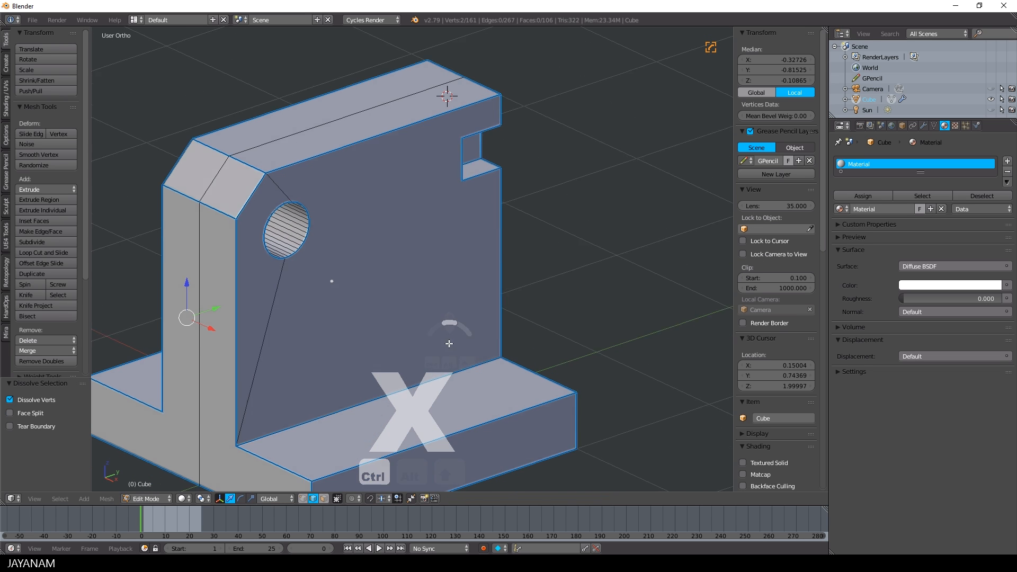
pyautogui.press('k')
pyautogui.click(270, 252)
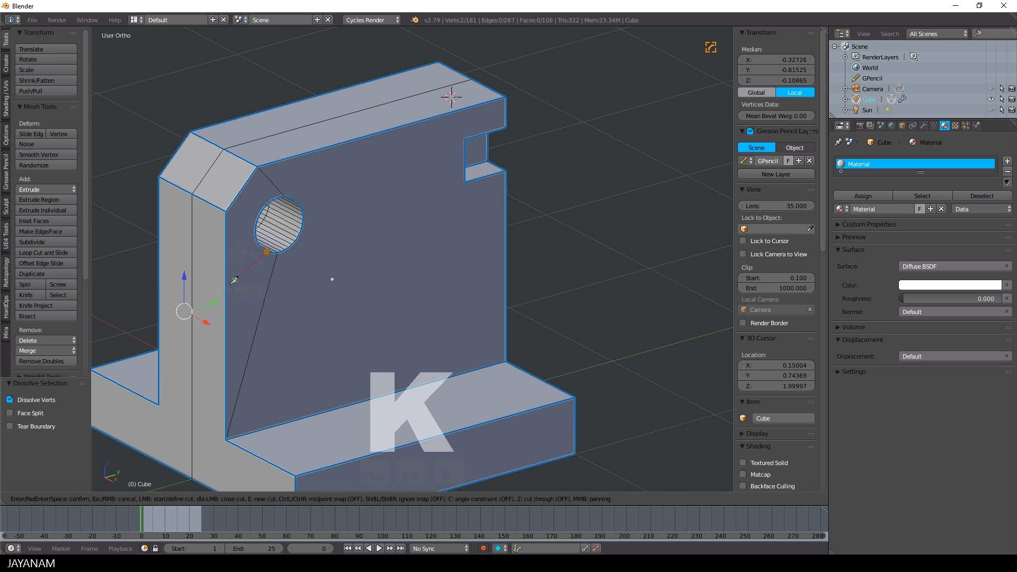
pyautogui.click(228, 286)
pyautogui.press('Return')
pyautogui.rightClick(262, 316)
pyautogui.hotkey('ctrl', 'x')
# Bevel both long edges where the wall meets the base by about 0.26 with one segment, and return to Object Mode
pyautogui.moveTo(265, 319); pyautogui.dragTo(396, 309, button='middle')
pyautogui.rightClick(485, 443)
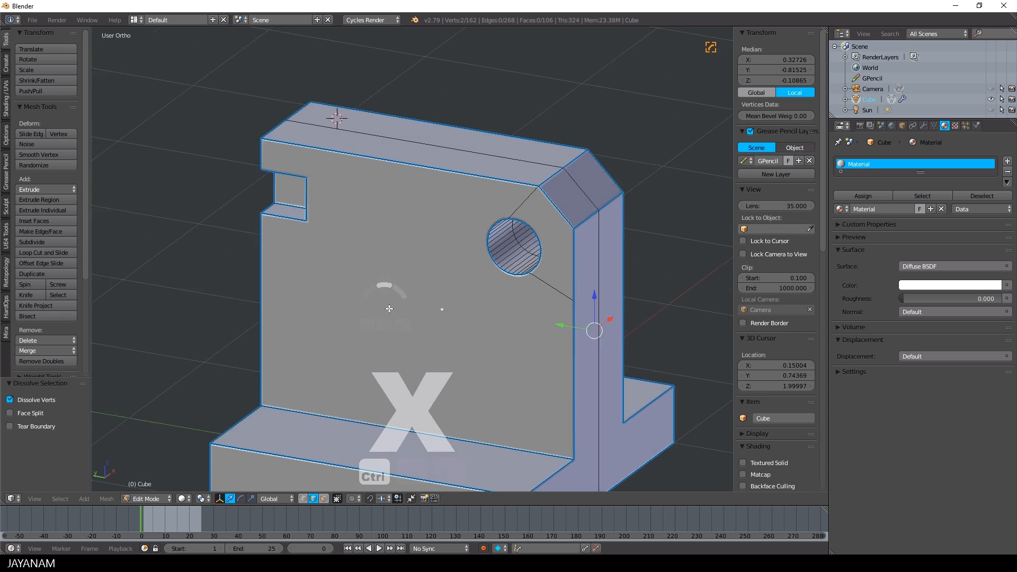
pyautogui.moveTo(486, 442); pyautogui.dragTo(527, 440, button='middle')
pyautogui.hotkey('ctrl', 'b')
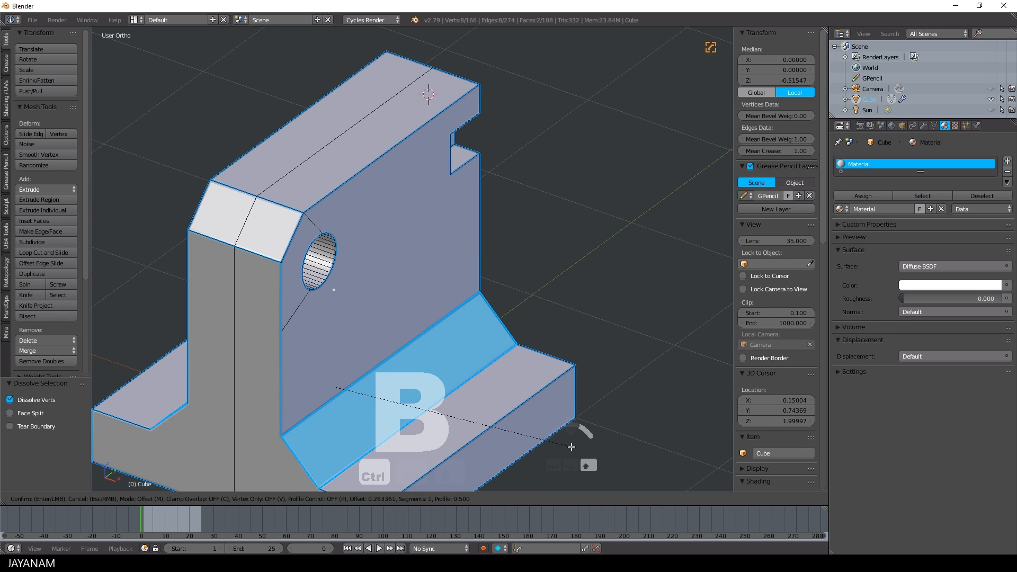
pyautogui.click(573, 448)
pyautogui.moveTo(573, 447); pyautogui.dragTo(482, 320, button='middle')
pyautogui.press('KP_3')
pyautogui.press('Tab')
pyautogui.moveTo(380, 306); pyautogui.dragTo(497, 292, button='middle')
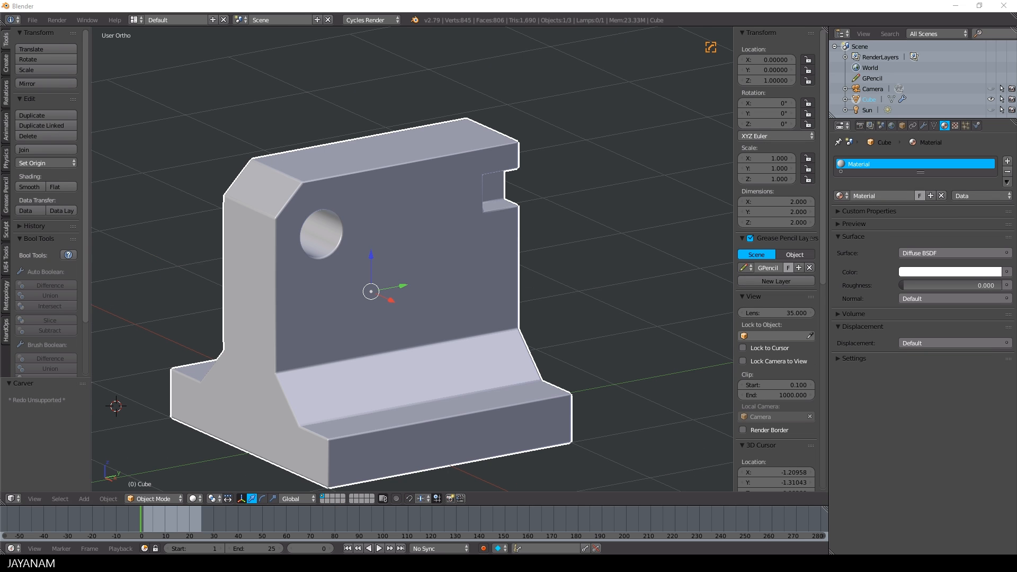
# Split a rectangular block out of the wall's top middle in right view, using Carver's Rectangle Rebool with Cursor Depth off
pyautogui.press('KP_3')
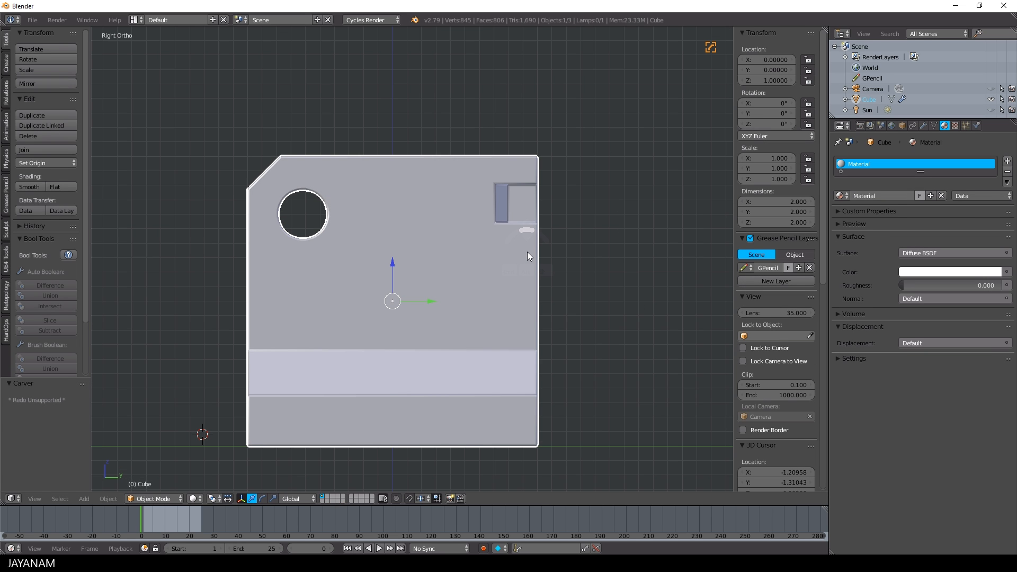
pyautogui.hotkey('ctrl', 'shift', 'x')
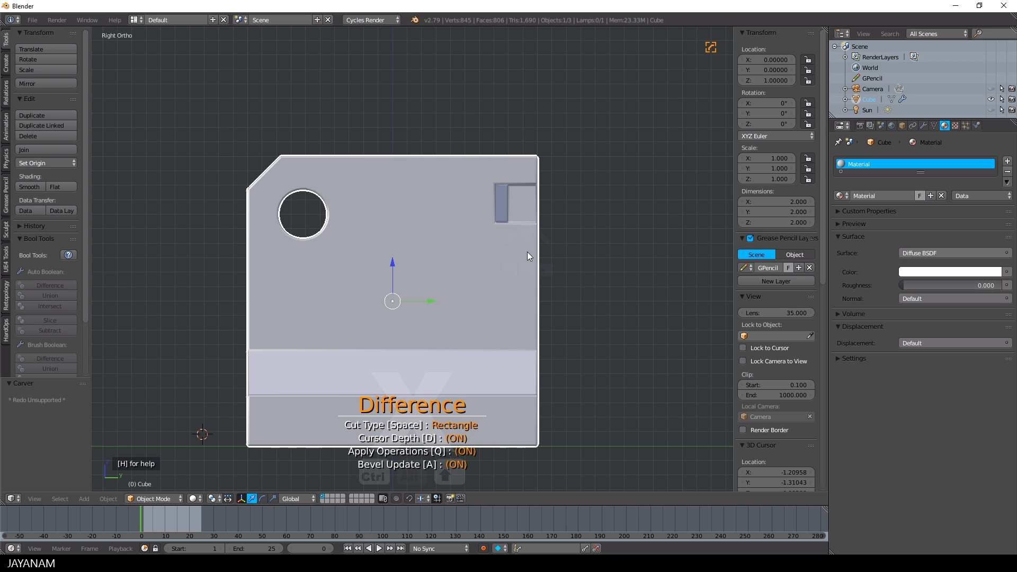
pyautogui.press('d')
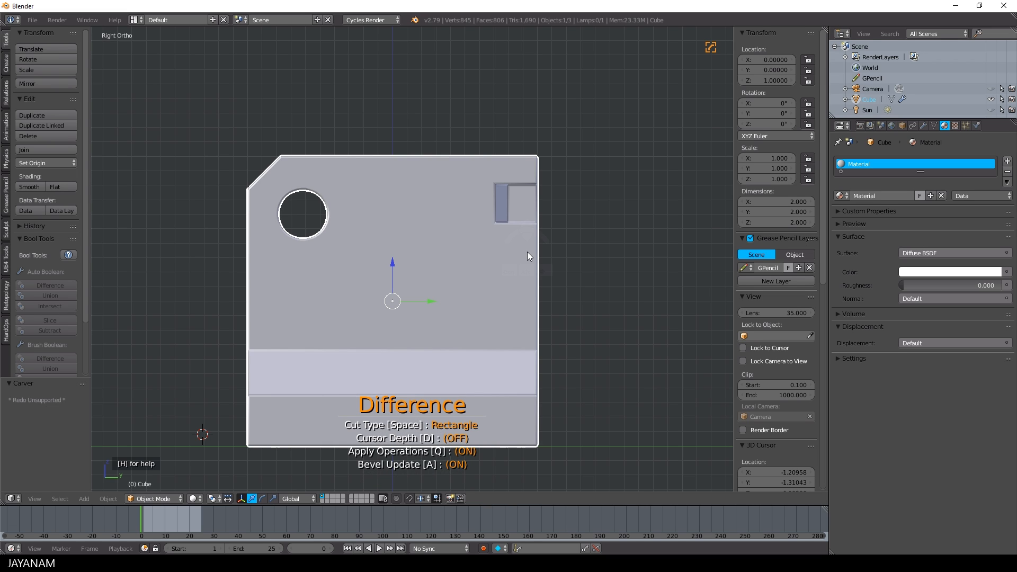
pyautogui.moveTo(363, 139)
pyautogui.mouseDown()
pyautogui.moveTo(423, 196)
pyautogui.moveTo(433, 194)
pyautogui.mouseUp()
pyautogui.press('shift')
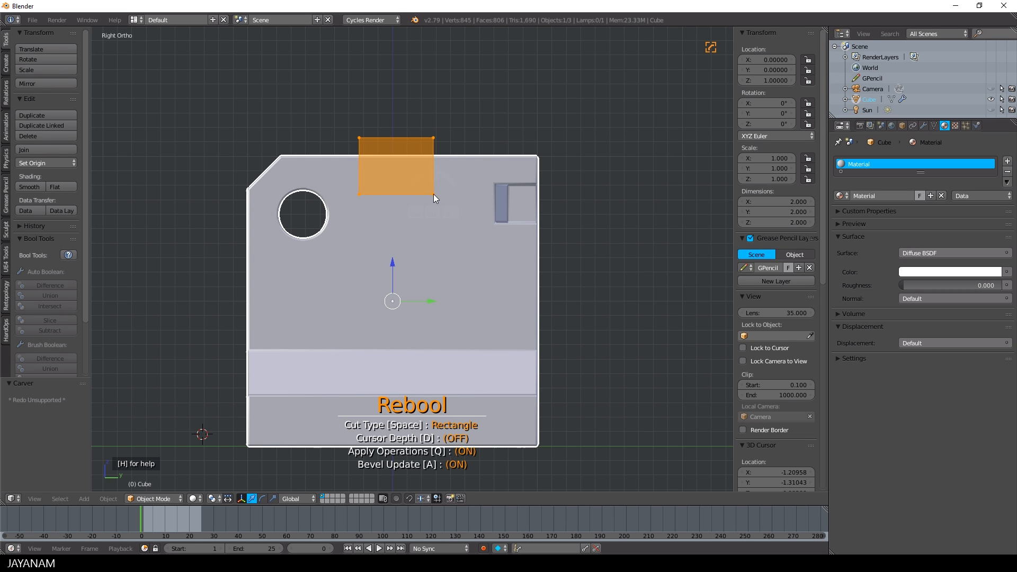
pyautogui.moveTo(434, 194); pyautogui.dragTo(433, 194)
pyautogui.moveTo(434, 193); pyautogui.dragTo(478, 224, button='middle')
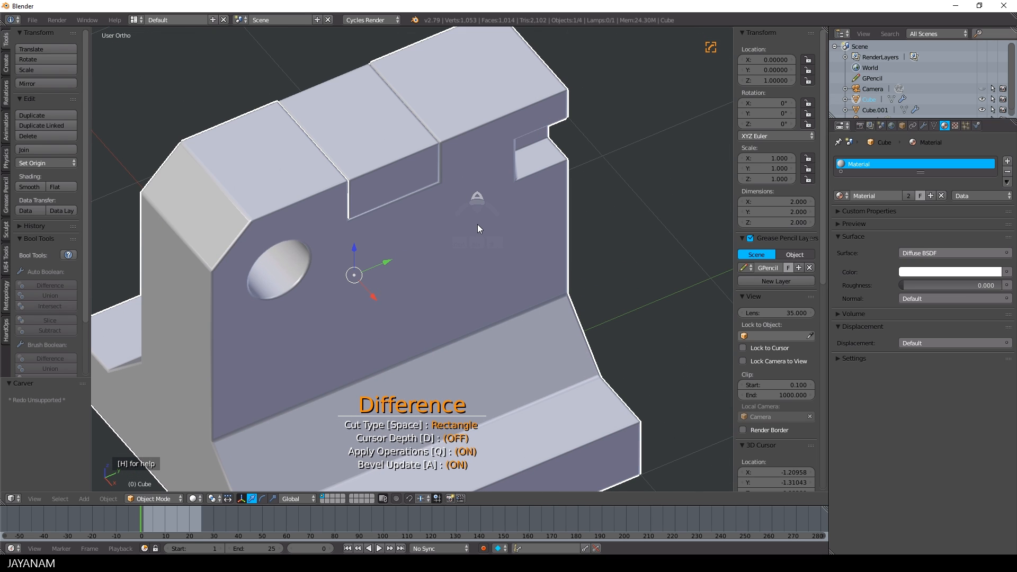
pyautogui.press('Escape')
# Bevel the split-off block's two lower long side edges in Edit Mode with one segment
pyautogui.rightClick(392, 173)
pyautogui.press('Tab')
pyautogui.rightClick(397, 200)
pyautogui.moveTo(368, 203); pyautogui.dragTo(522, 183, button='middle')
pyautogui.hotkey('ctrl', 'b')
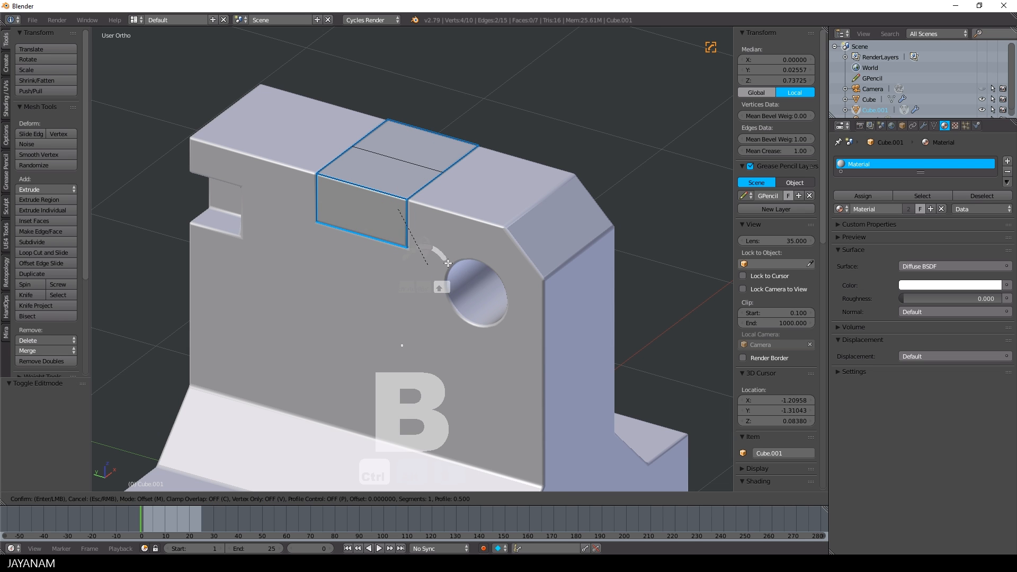
pyautogui.click(496, 250)
pyautogui.moveTo(495, 251); pyautogui.dragTo(426, 270, button='middle')
# Dissolve the centre edge across the block's top face and return to Object Mode in front view
pyautogui.press('a')
pyautogui.press('a')
pyautogui.press('a')
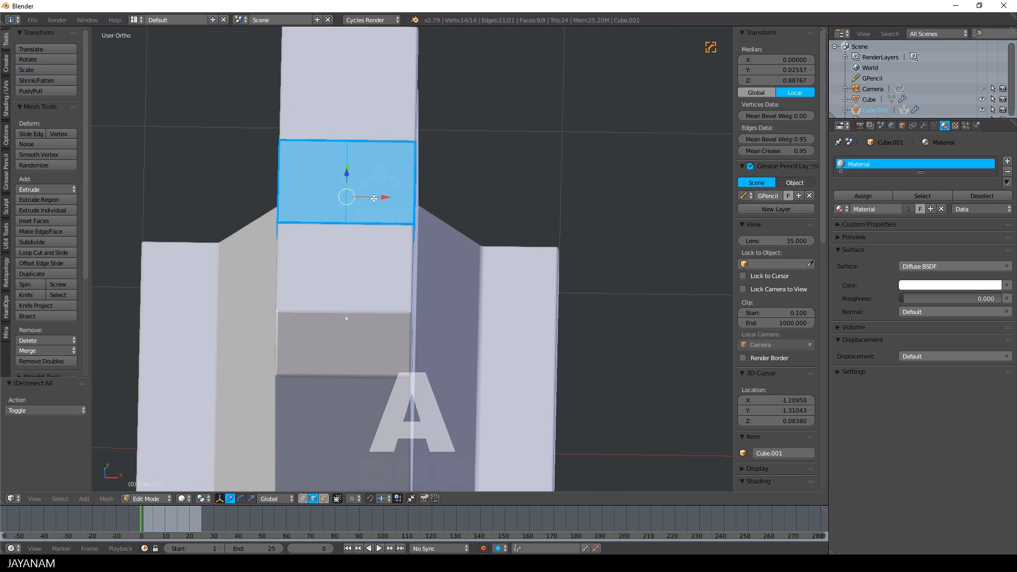
pyautogui.keyDown('alt'); pyautogui.keyDown('shift'); pyautogui.rightClick(349, 198); pyautogui.keyUp('shift'); pyautogui.keyUp('alt')
pyautogui.hotkey('ctrl', 'x')
pyautogui.moveTo(500, 228); pyautogui.dragTo(491, 203, button='middle')
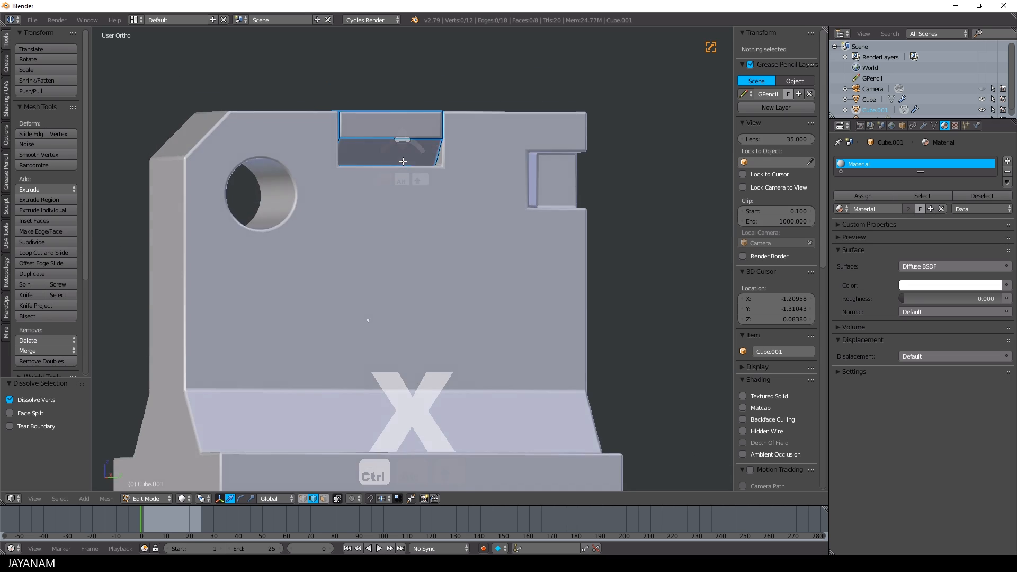
pyautogui.scroll(-6, 484, 220)
pyautogui.press('KP_1')
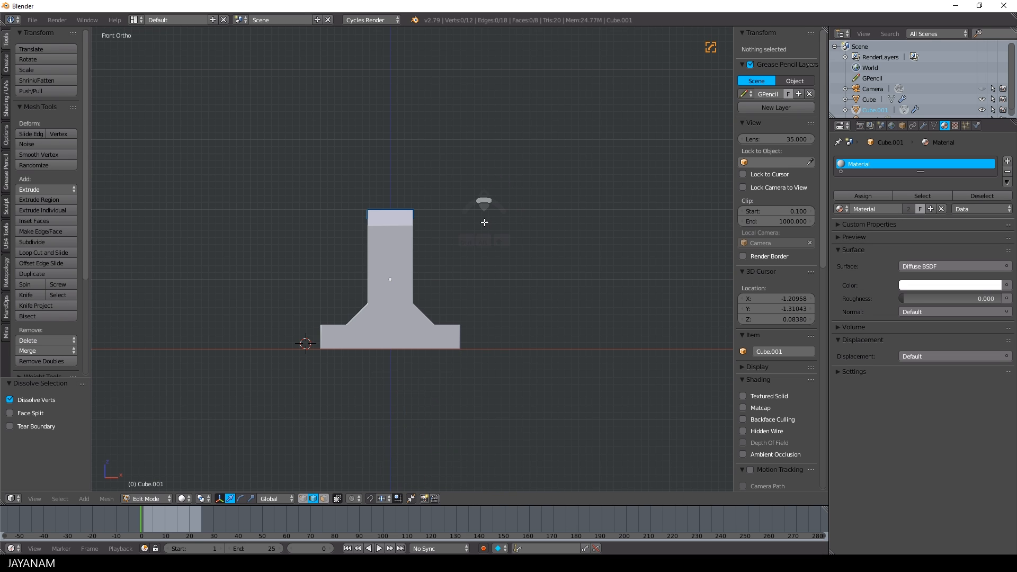
pyautogui.scroll(2, 484, 222)
pyautogui.press('Tab')
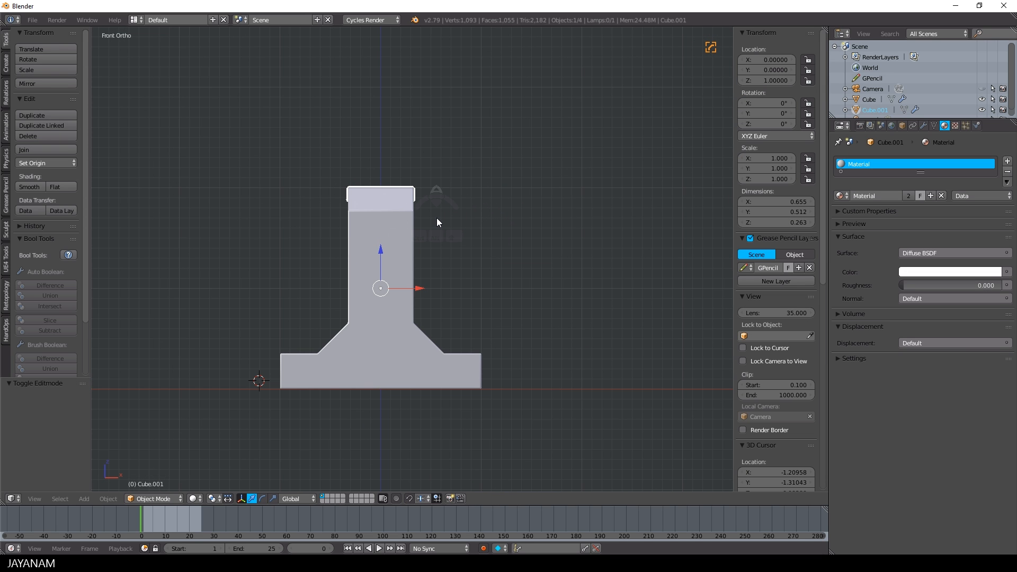
# Cut a rectangular channel lengthwise through the block's top middle in front view with Carver's Rectangle Difference cut
pyautogui.hotkey('ctrl', 'shift', 'x')
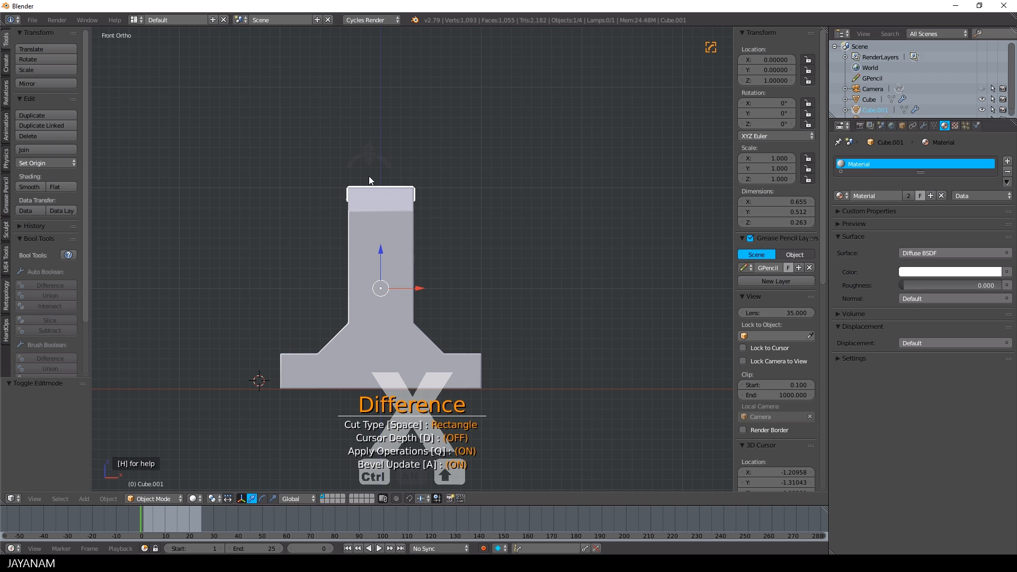
pyautogui.scroll(2, 369, 177)
pyautogui.scroll(1, 350, 135)
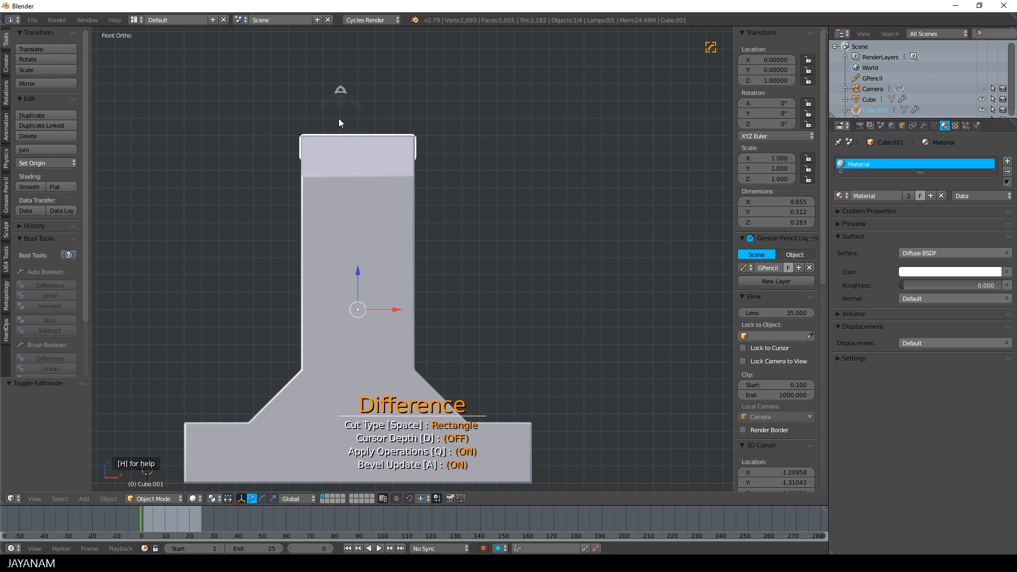
pyautogui.moveTo(340, 118); pyautogui.dragTo(376, 156)
pyautogui.moveTo(418, 132); pyautogui.dragTo(493, 243, button='middle')
pyautogui.press('ctrl')
pyautogui.scroll(1, 487, 231)
pyautogui.press('Escape')
# Clear the sharps, bevels and crease from the channel's two upper inner edges with Hard Ops in Edit Mode
pyautogui.rightClick(426, 256)
pyautogui.rightClick(427, 255)
pyautogui.press('Tab')
pyautogui.click(491, 252)
pyautogui.moveTo(490, 241); pyautogui.dragTo(442, 228, button='middle')
pyautogui.scroll(2, 352, 195)
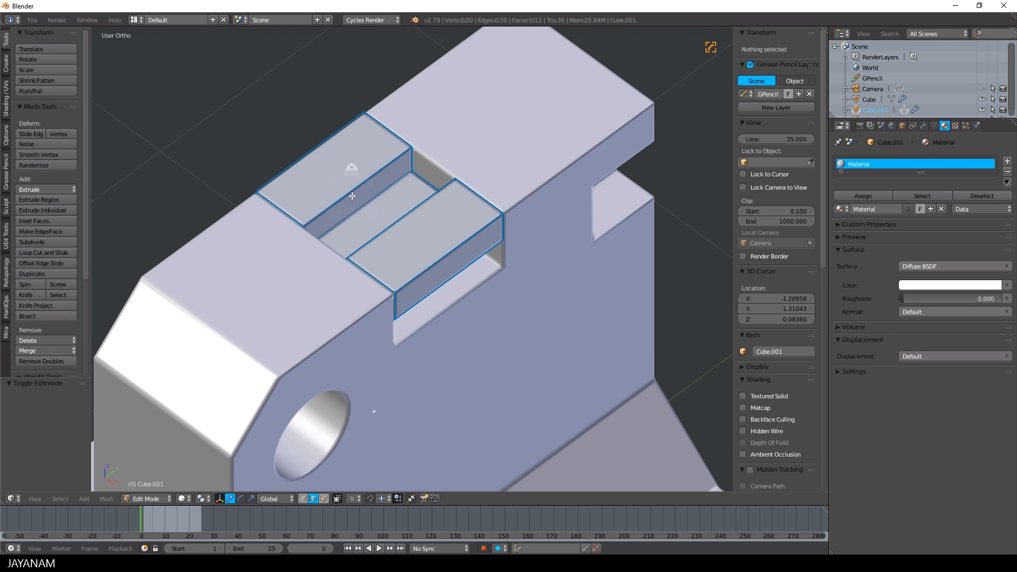
pyautogui.rightClick(351, 192)
pyautogui.moveTo(419, 225); pyautogui.dragTo(466, 234, button='middle')
pyautogui.keyDown('shift'); pyautogui.rightClick(453, 234); pyautogui.keyUp('shift')
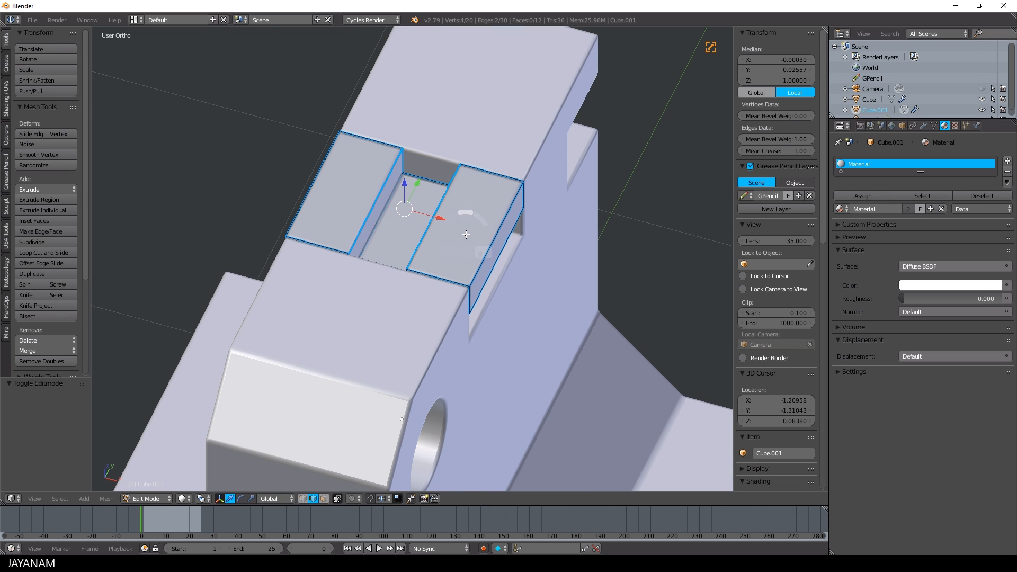
pyautogui.press('q')
pyautogui.click(459, 259)
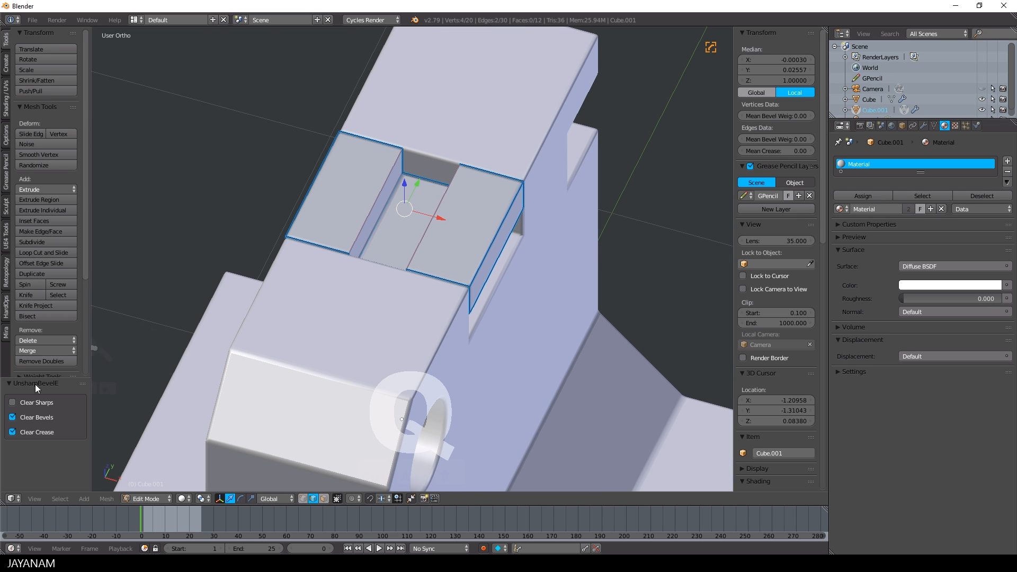
pyautogui.click(12, 403)
# Round the channel's two upper inner edges with a multi-segment bevel of about 0.04 and return to Object Mode
pyautogui.hotkey('ctrl', 'b')
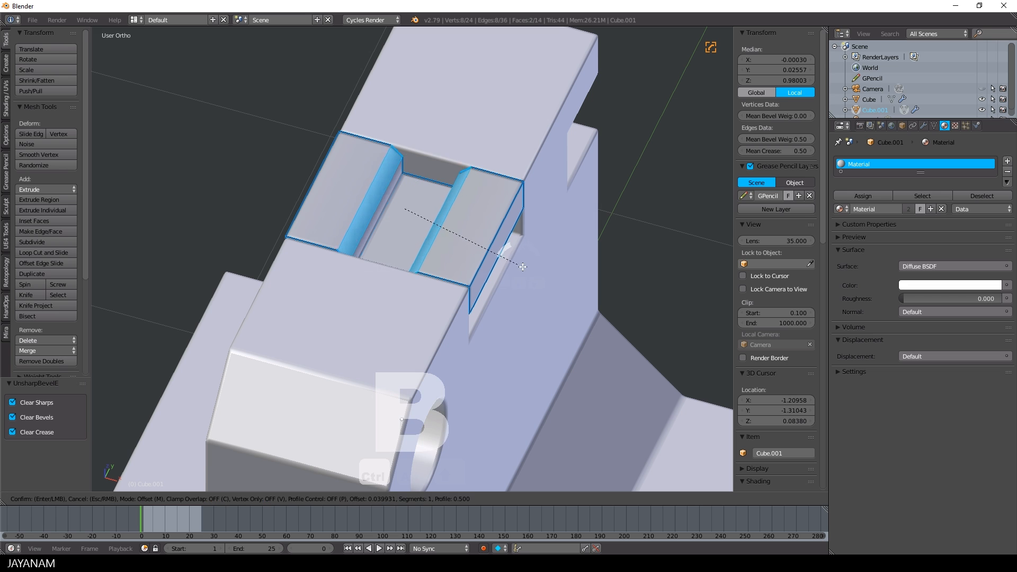
pyautogui.scroll(3, 524, 269)
pyautogui.click(524, 269)
pyautogui.press('a')
pyautogui.moveTo(477, 250); pyautogui.dragTo(373, 225, button='middle')
pyautogui.press('Tab')
# Set the channelled block's bevel width to about 0.006 with the Hard Ops B-Width adjustment
pyautogui.moveTo(443, 237); pyautogui.dragTo(458, 297, button='middle')
pyautogui.scroll(2, 573, 227)
pyautogui.moveTo(458, 297); pyautogui.dragTo(564, 233, button='middle')
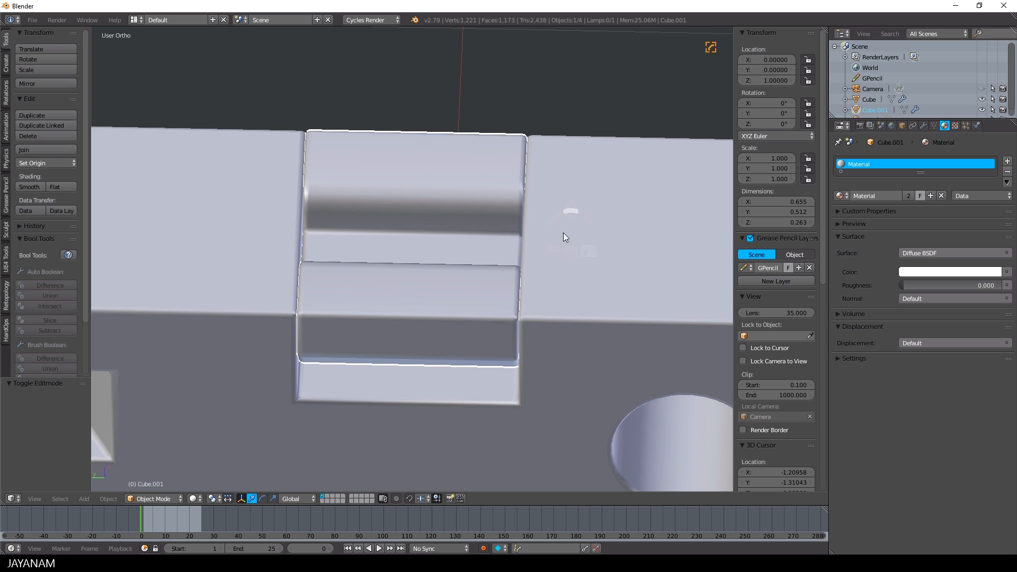
pyautogui.press('q')
pyautogui.click(442, 204)
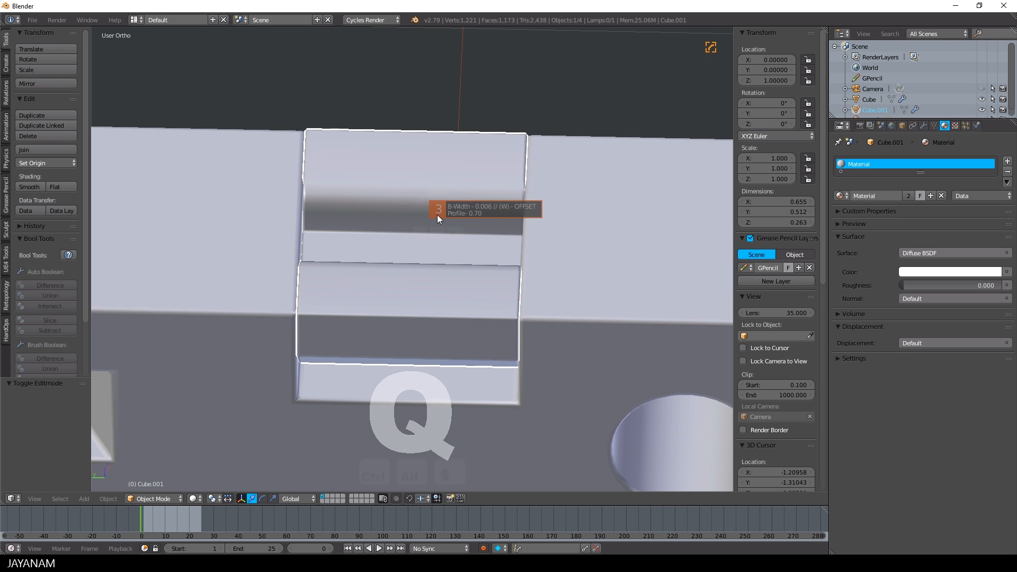
pyautogui.click(437, 214)
pyautogui.moveTo(437, 215); pyautogui.dragTo(514, 233, button='middle')
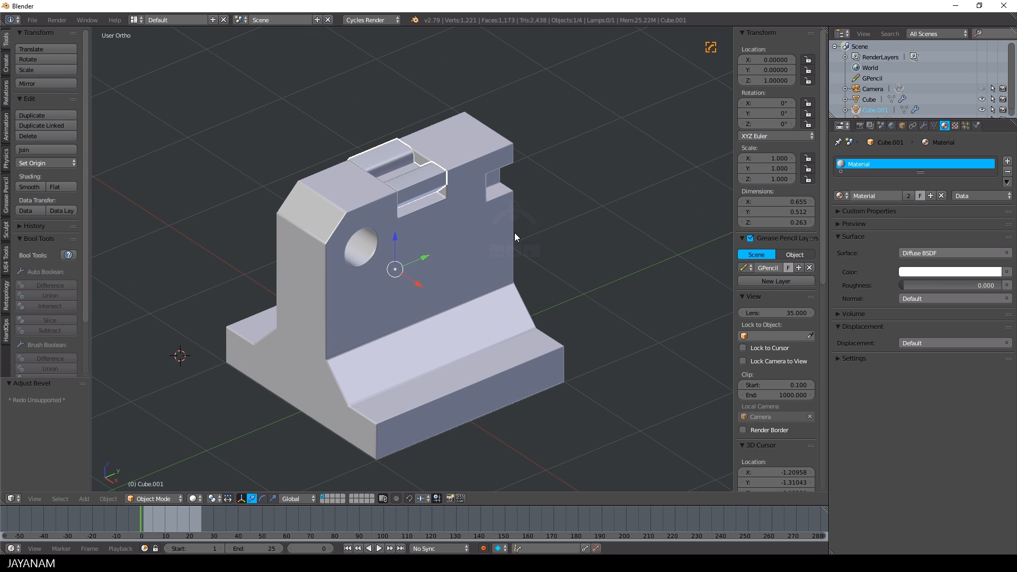
# In right view, cut a thin horizontal slot above the sloped base with Carver's Rectangle Difference, with Apply Operations off, and exit Carver
pyautogui.scroll(-3, 513, 237)
pyautogui.press('KP_3')
pyautogui.scroll(4, 474, 224)
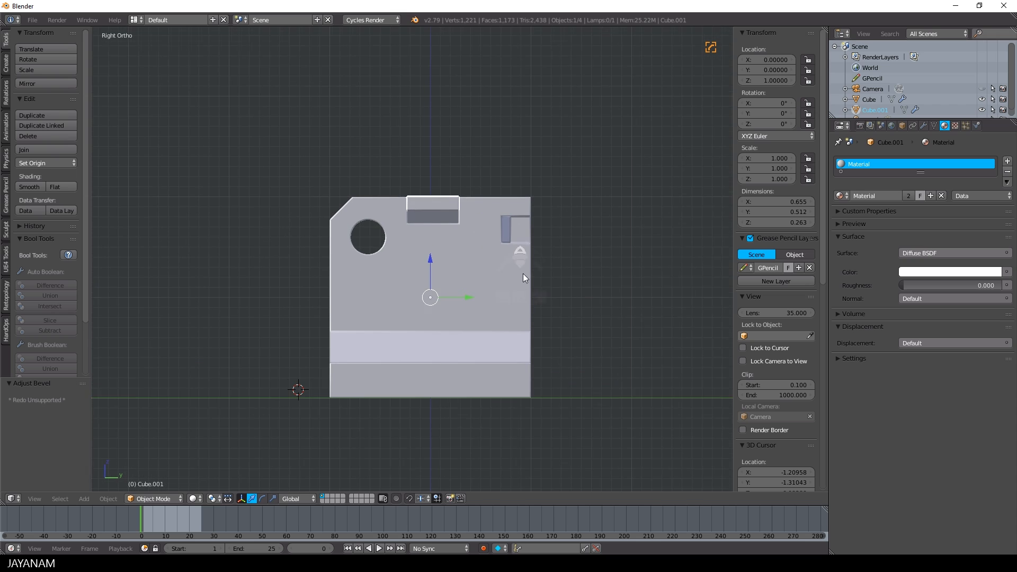
pyautogui.rightClick(477, 232)
pyautogui.hotkey('ctrl', 'shift', 'x')
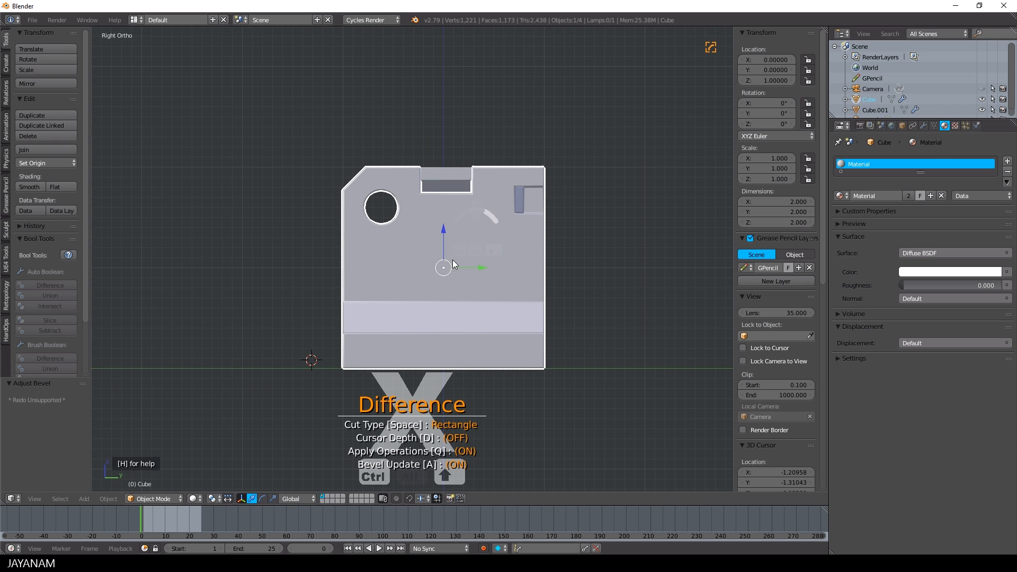
pyautogui.press('q')
pyautogui.moveTo(487, 285); pyautogui.dragTo(531, 289)
pyautogui.moveTo(536, 293); pyautogui.dragTo(509, 350, button='middle')
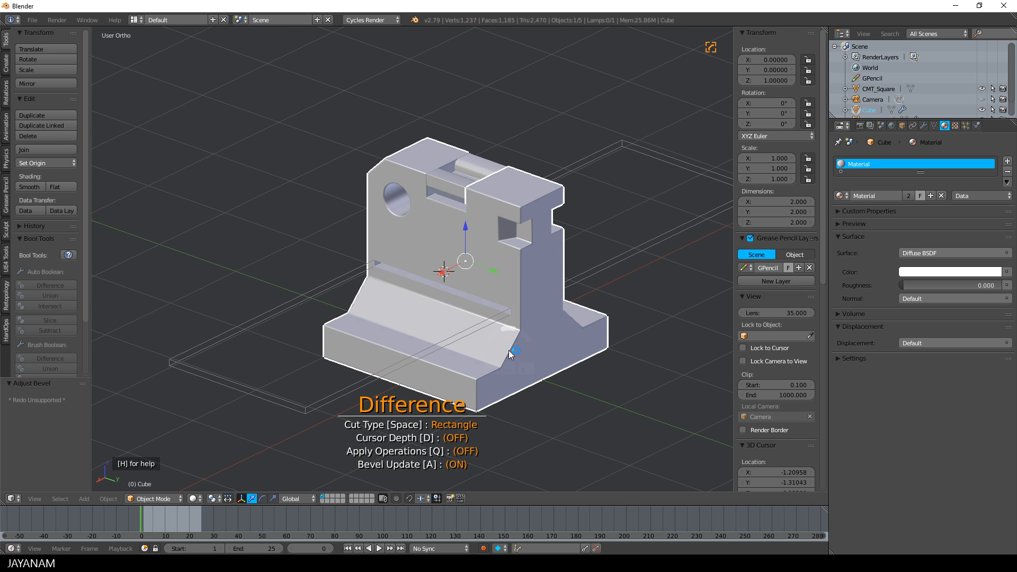
pyautogui.press('Escape')
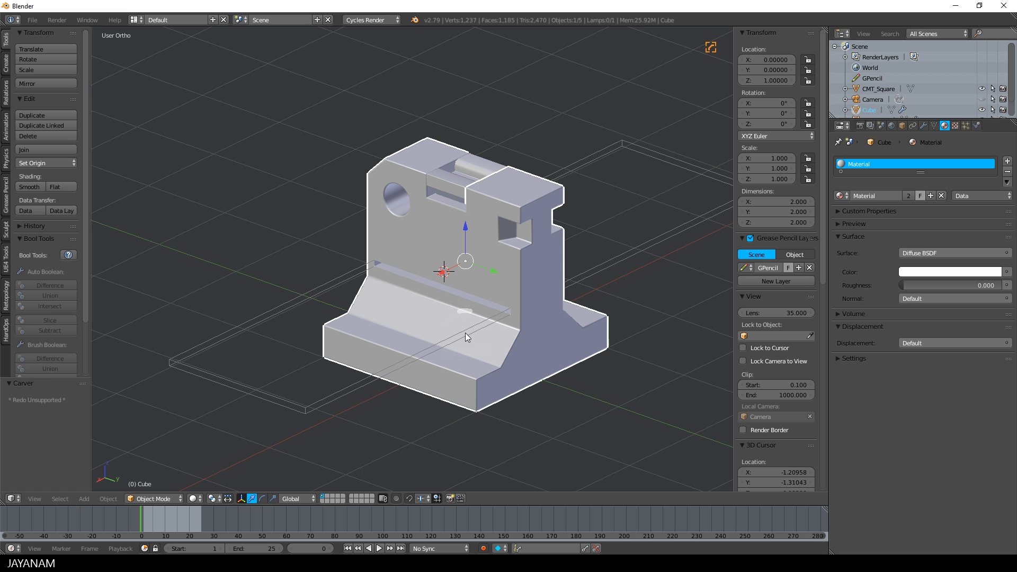
# Move the CMT_Square slot cutter up along Z by about 0.006
pyautogui.rightClick(465, 269)
pyautogui.press('g')
pyautogui.press('z')
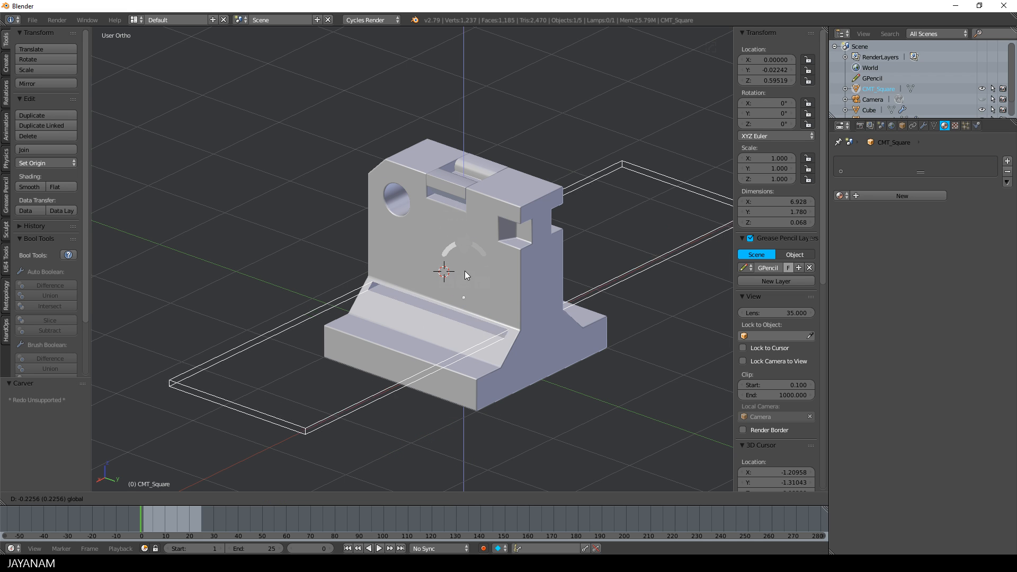
pyautogui.click(462, 244)
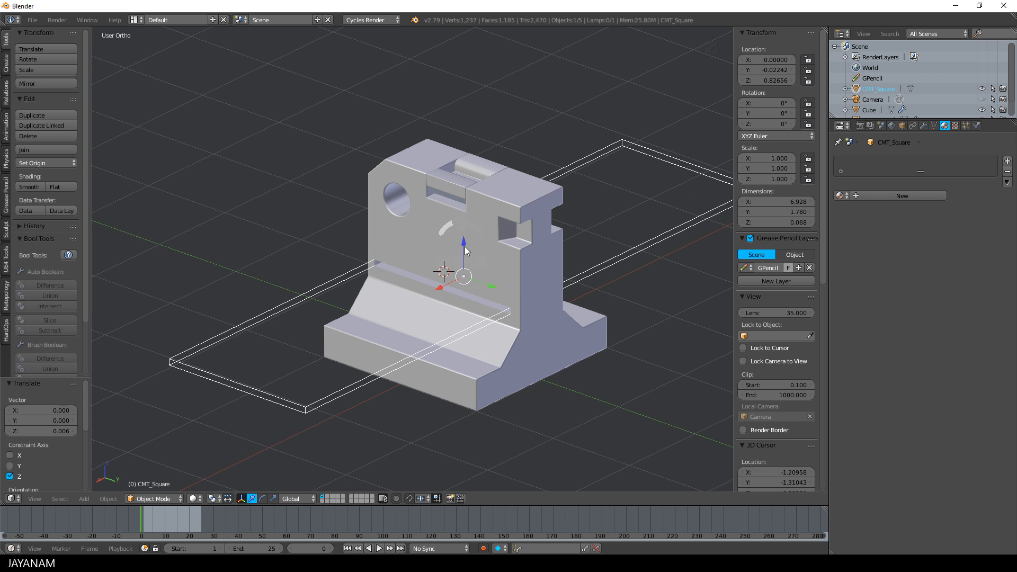
pyautogui.moveTo(494, 256); pyautogui.dragTo(504, 248, button='middle')
pyautogui.scroll(2, 502, 257)
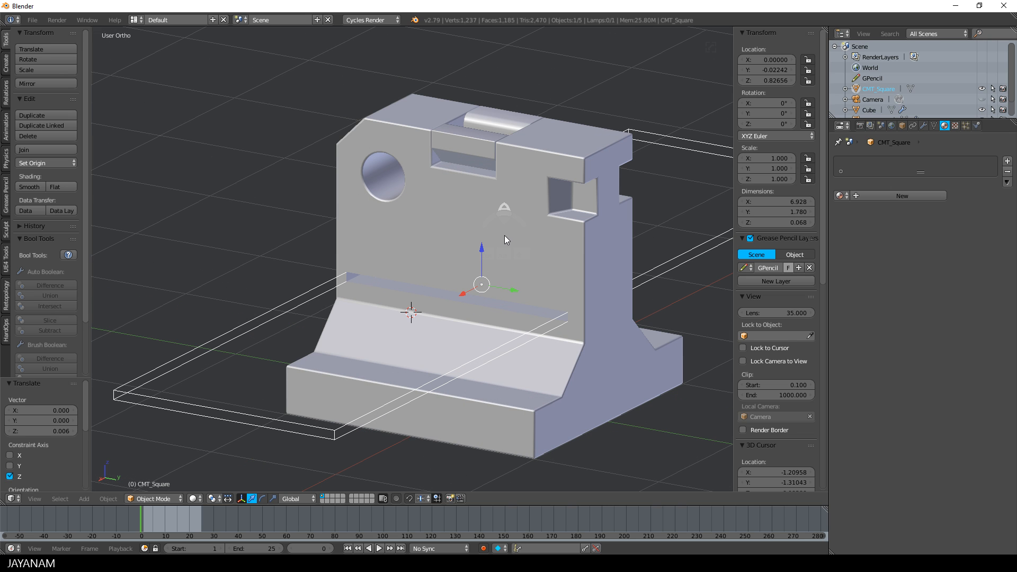
# Apply the slot cut and bevel its edges on the main block with Hard Ops Csharpen
pyautogui.rightClick(504, 239)
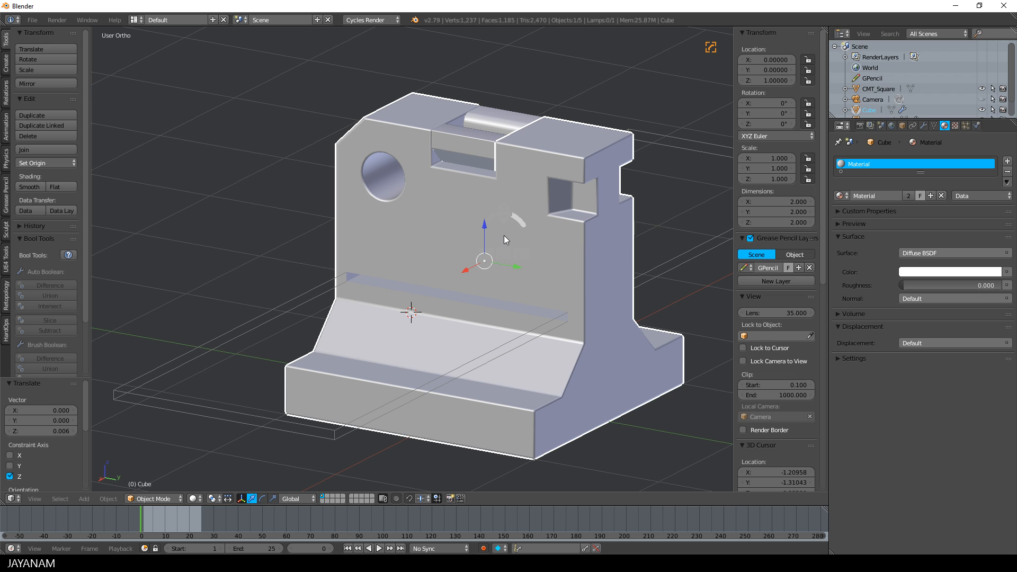
pyautogui.press('q')
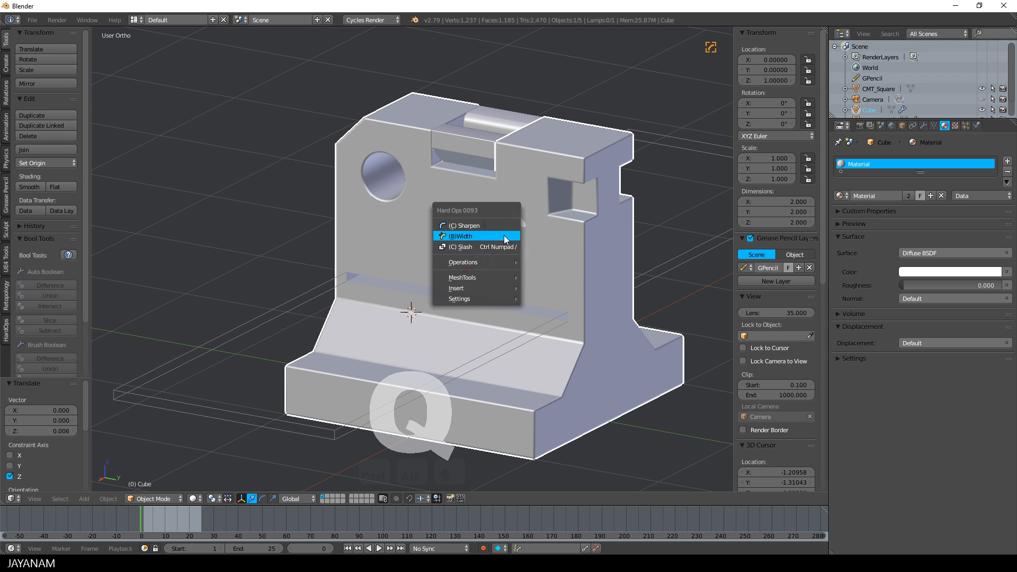
pyautogui.click(499, 221)
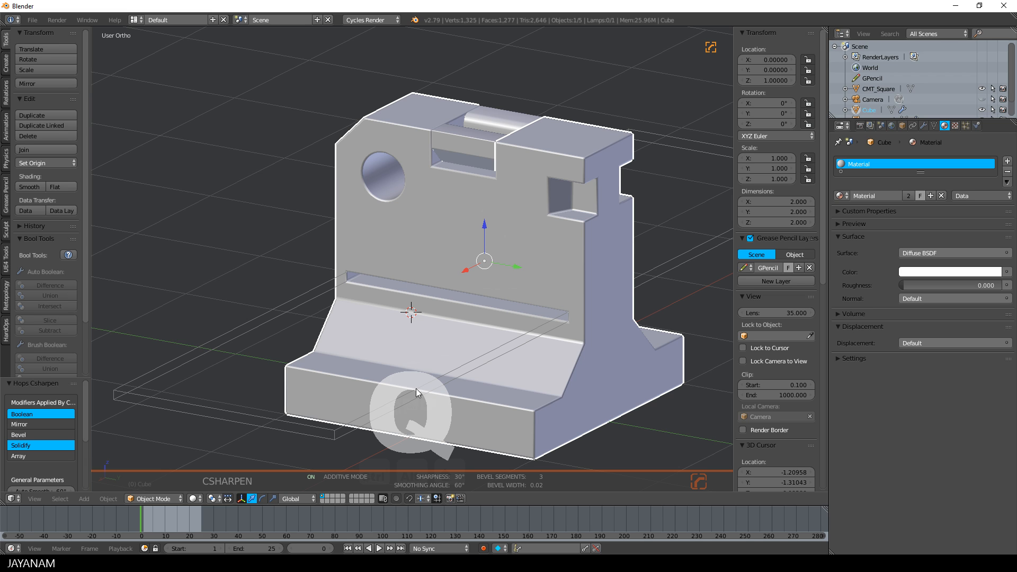
# Lower the CMT_Square cutter to the base by about 0.648 along Z and subtract it from the block with a Hard Ops boolean difference
pyautogui.rightClick(339, 416)
pyautogui.moveTo(482, 251); pyautogui.dragTo(483, 339)
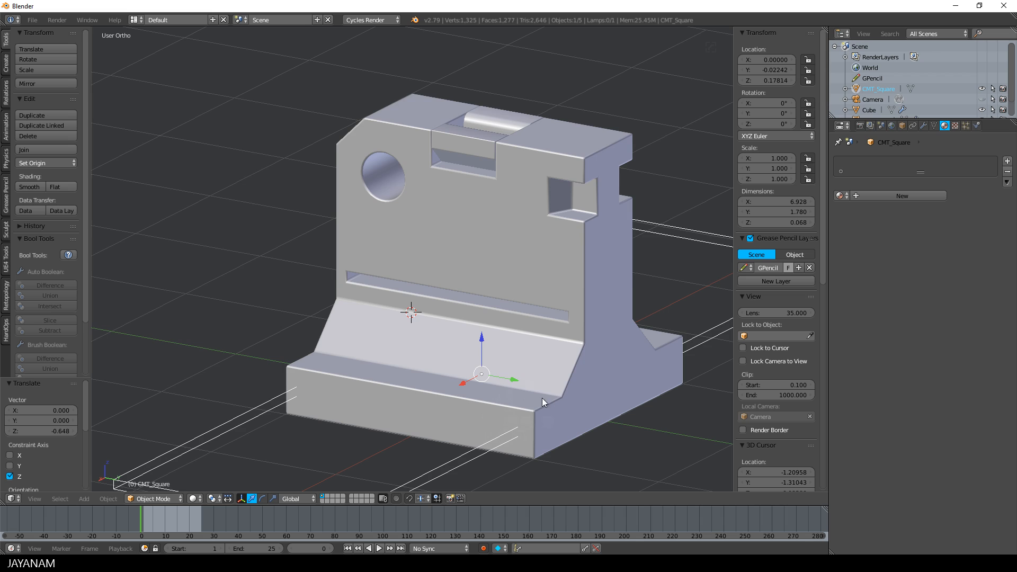
pyautogui.scroll(-2, 540, 403)
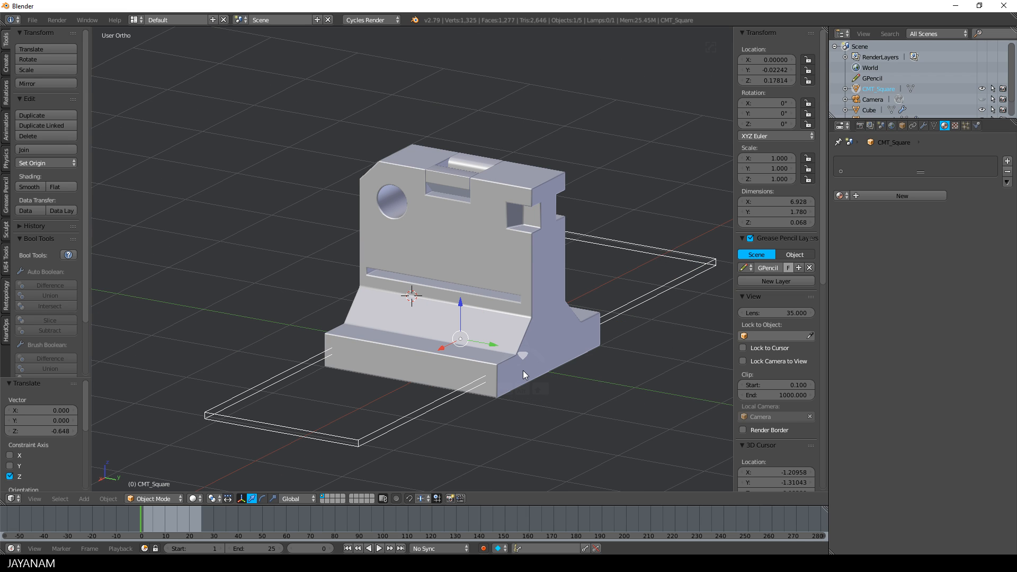
pyautogui.keyDown('shift'); pyautogui.rightClick(498, 359); pyautogui.keyUp('shift')
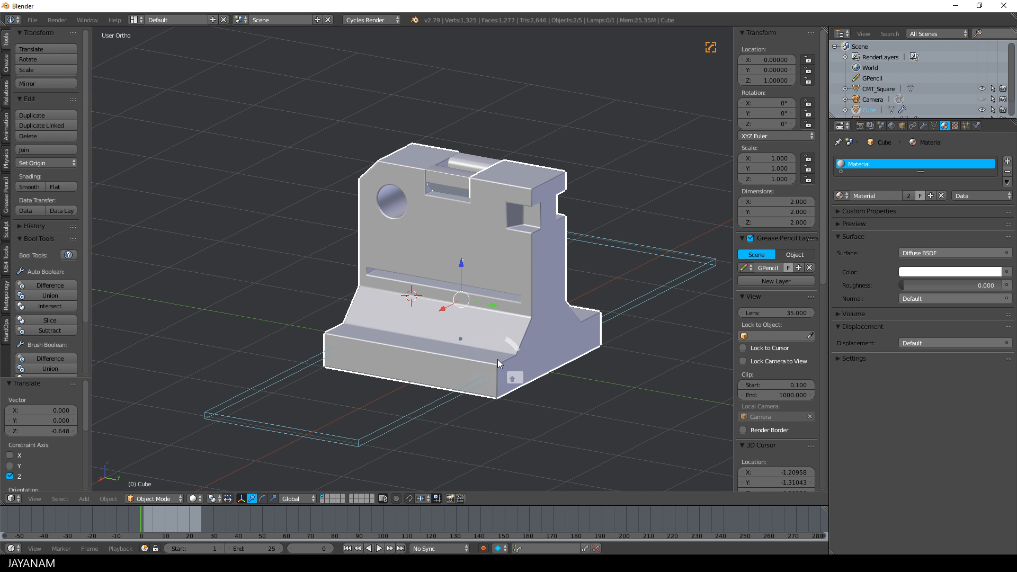
pyautogui.hotkey('ctrl', '-')
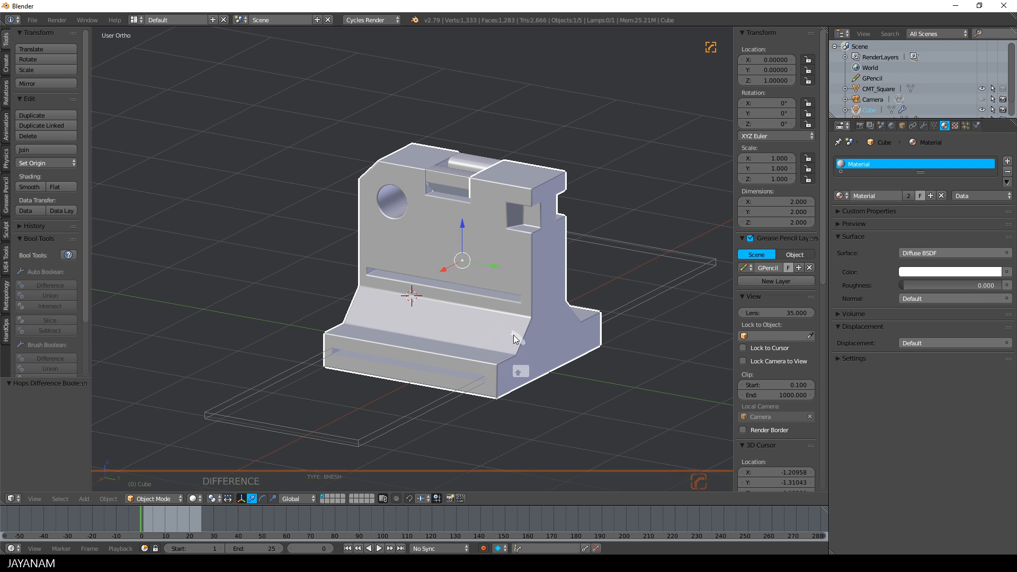
# Csharpen the block to apply the base slot, and delete the CMT_Square cutter object
pyautogui.press('q')
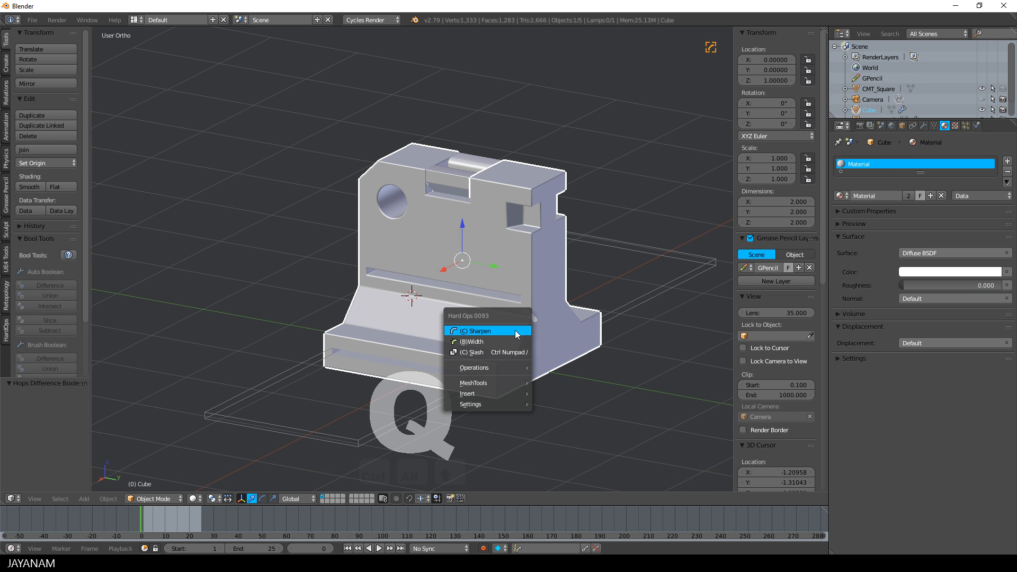
pyautogui.click(514, 329)
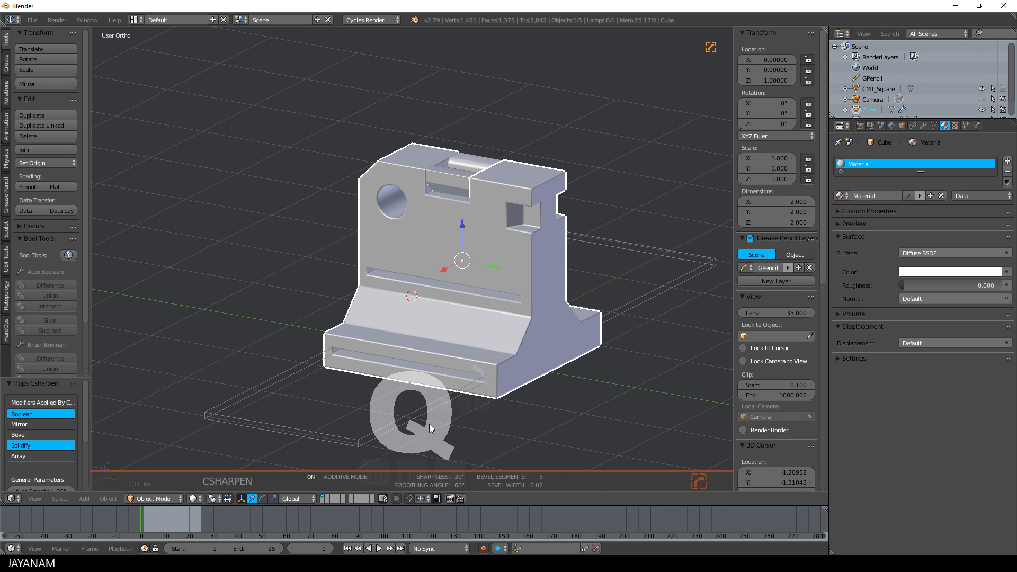
pyautogui.rightClick(368, 441)
pyautogui.press('x')
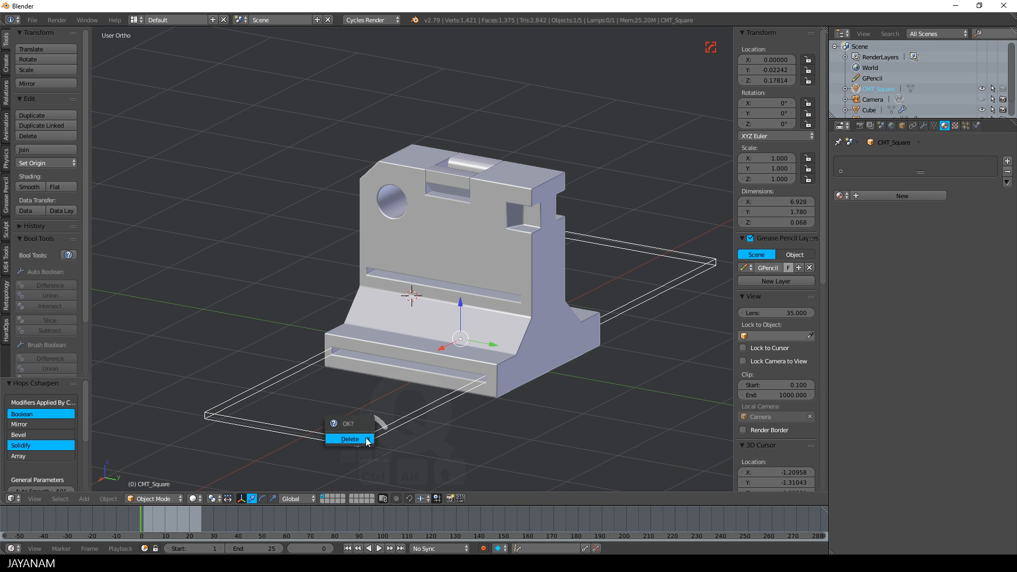
pyautogui.click(349, 439)
# Turn on Matcap shading and ambient occlusion in the 3D view, with strength 1.9 and distance 0.17
pyautogui.moveTo(364, 438); pyautogui.dragTo(362, 370, button='middle')
pyautogui.moveTo(430, 341)
pyautogui.mouseDown(button='middle')
pyautogui.moveTo(613, 329)
pyautogui.moveTo(400, 354)
pyautogui.mouseUp(button='middle')
pyautogui.click(759, 345)
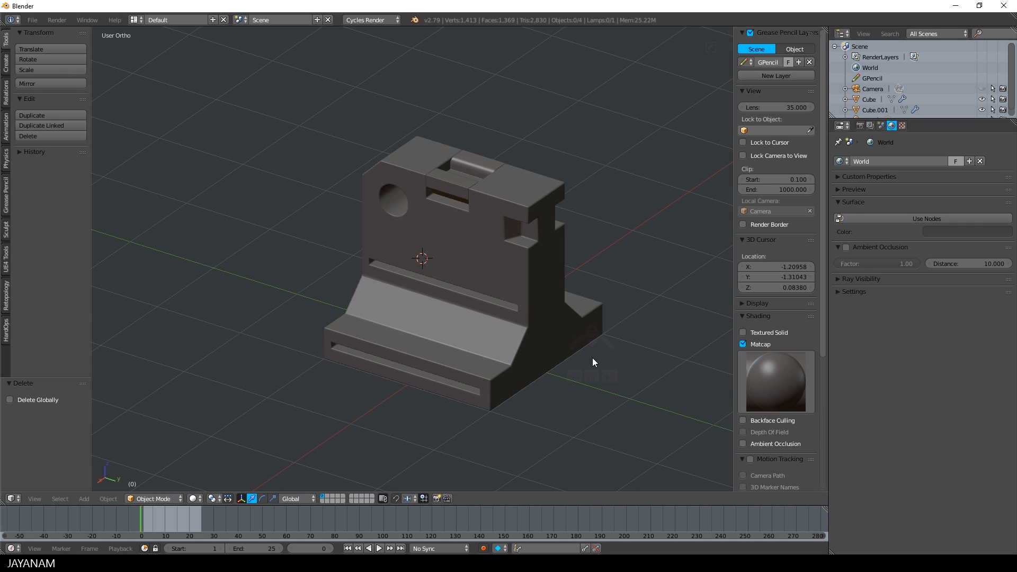
pyautogui.moveTo(474, 271); pyautogui.dragTo(579, 262, button='middle')
pyautogui.click(785, 443)
pyautogui.scroll(-3, 781, 429)
pyautogui.moveTo(777, 392); pyautogui.dragTo(789, 392)
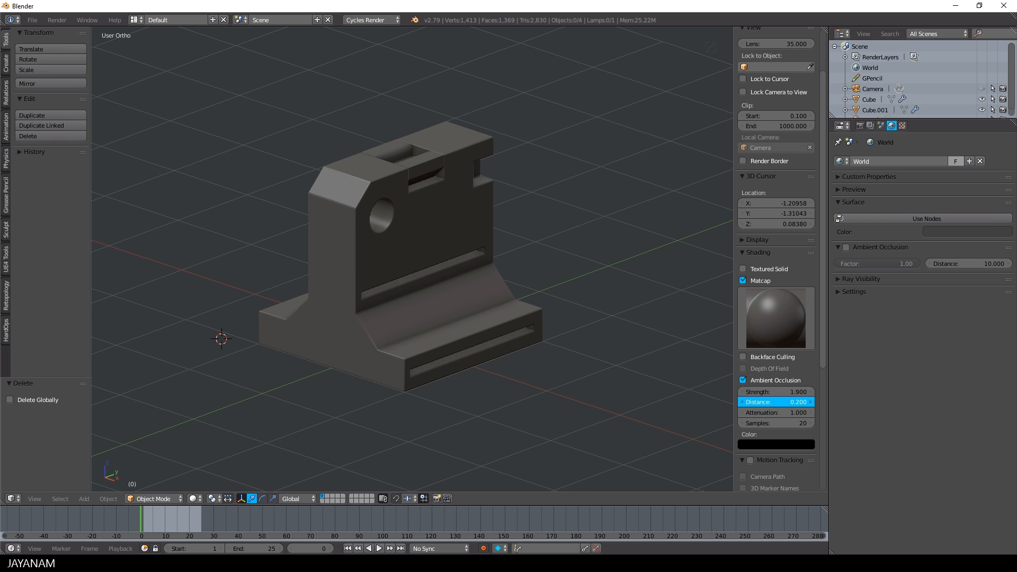
pyautogui.moveTo(776, 402); pyautogui.dragTo(763, 402)
pyautogui.scroll(-2, 600, 414)
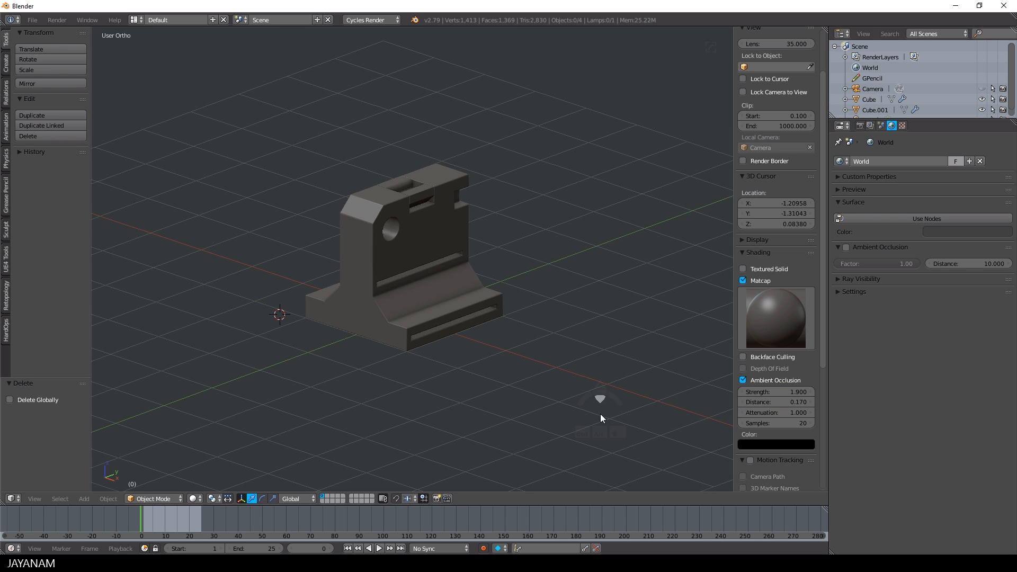
# Enable the Only Render display option for the viewport and inspect the finished model from another angle
pyautogui.scroll(3, 600, 414)
pyautogui.click(742, 239)
pyautogui.click(743, 256)
pyautogui.moveTo(609, 269); pyautogui.dragTo(582, 307, button='middle')
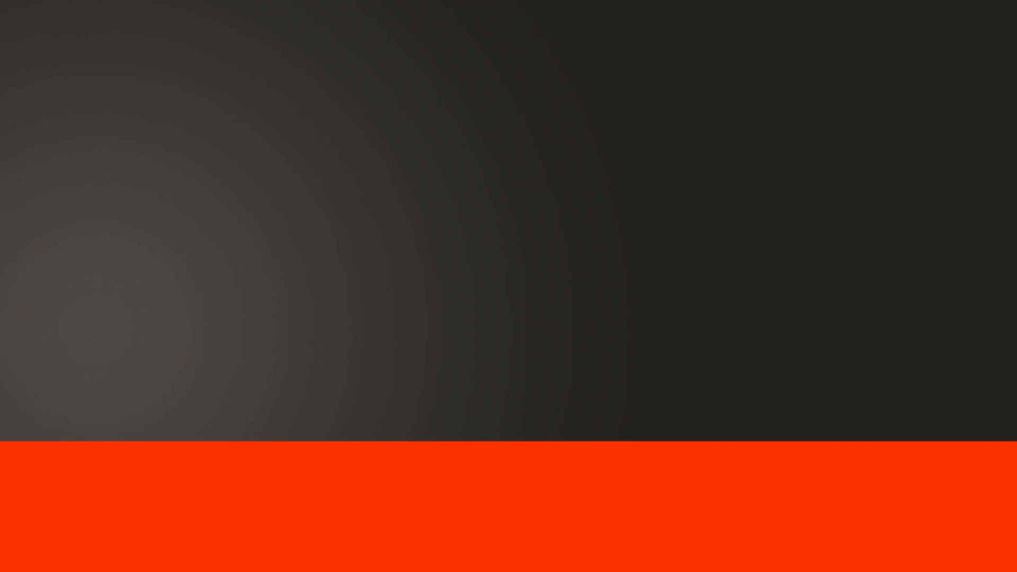